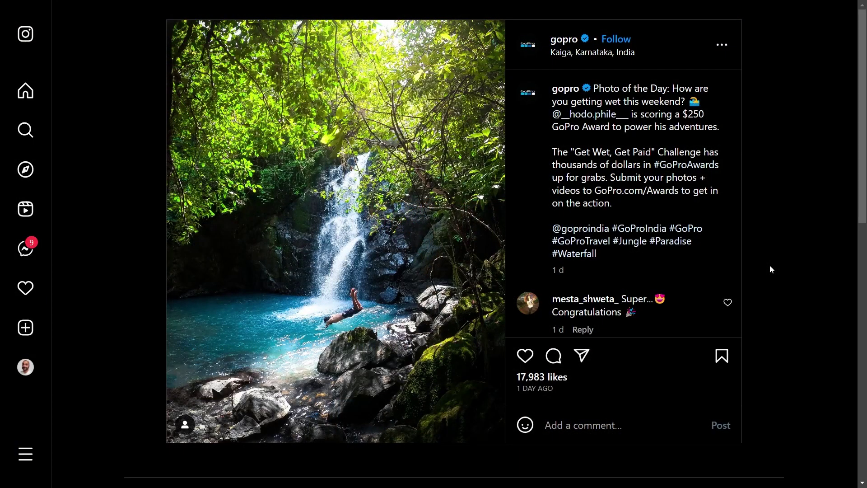
Copy the Instagram embed code, with caption, for the GoPro waterfall post
left_click(724, 48)
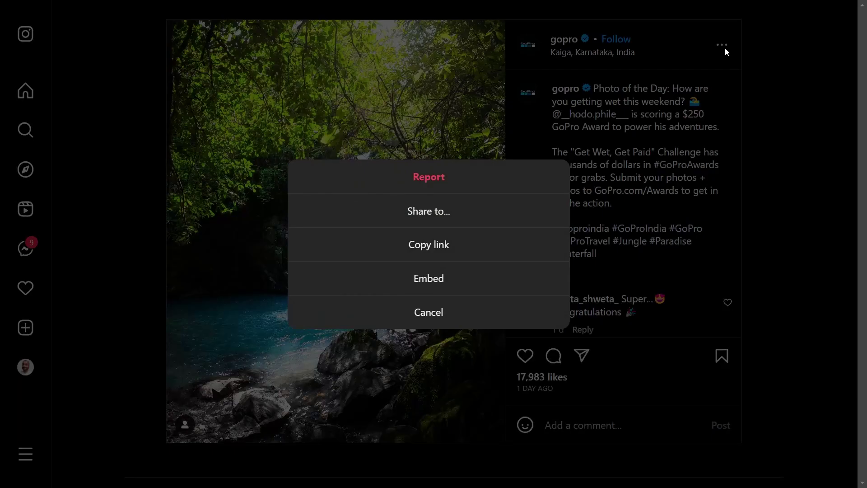
left_click(486, 287)
left_click(429, 423)
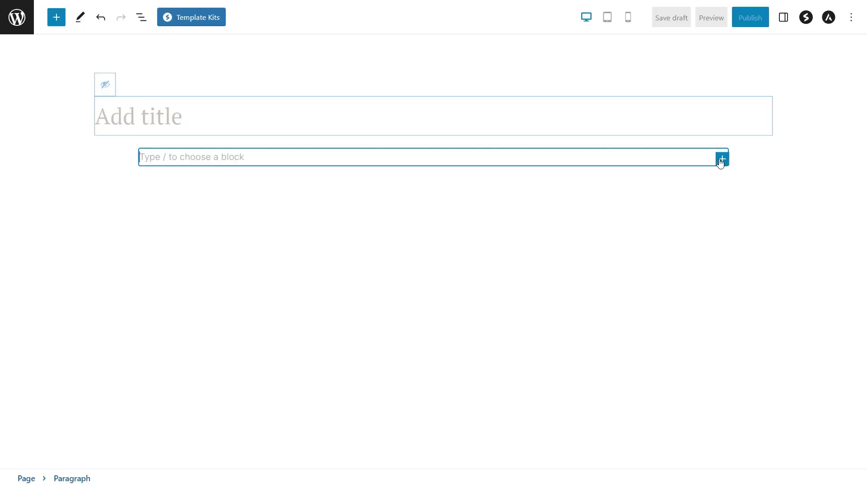
Add a Custom HTML block to the new page and paste the Instagram embed code into it
left_click(723, 159)
type("custom html")
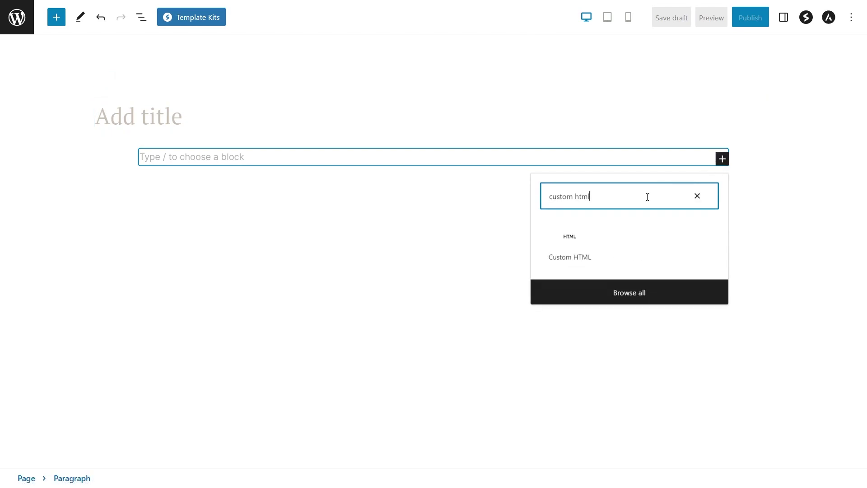
left_click(571, 240)
key("ctrl+v")
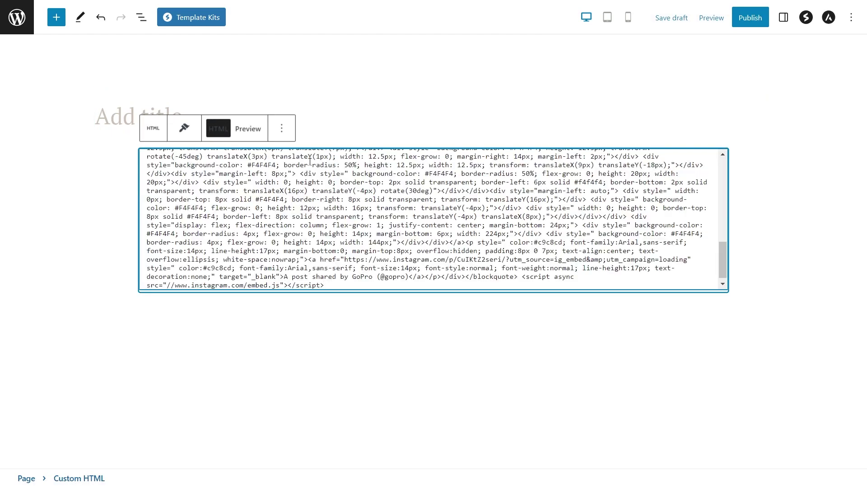
Preview the page to check the rendered GoPro waterfall post
left_click(249, 129)
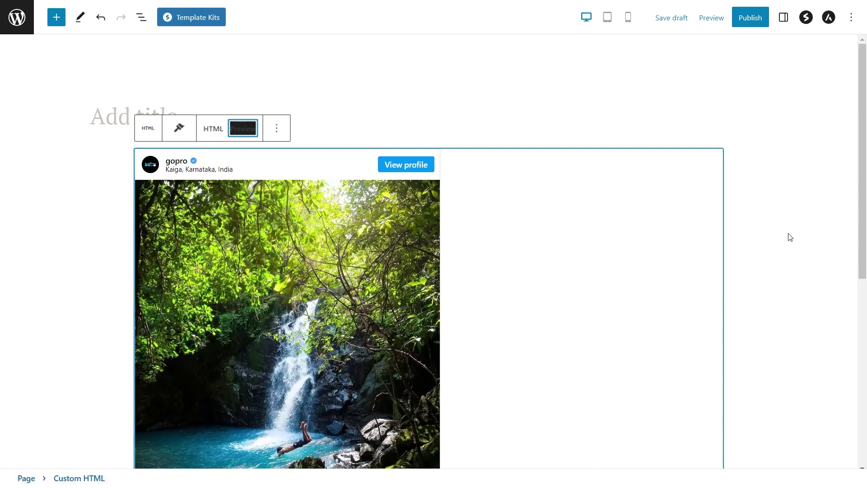
scroll(768, 235, "down", 7)
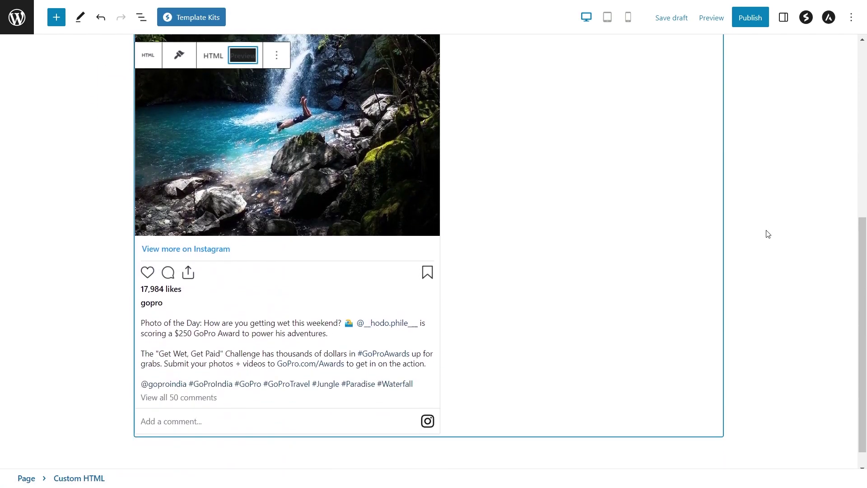
scroll(768, 234, "down", 1)
scroll(766, 233, "up", 6)
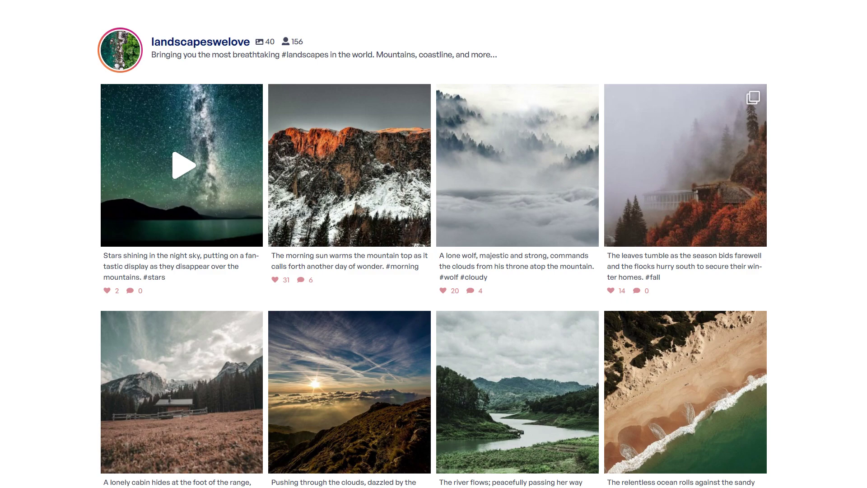
Scroll through the landscapeswelove demo Instagram feed gallery
scroll(434, 244, "down", 3)
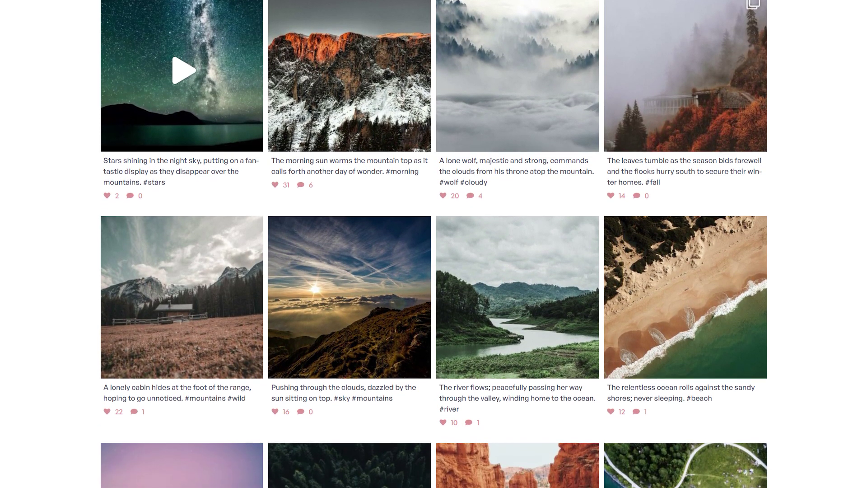
scroll(433, 244, "down", 1)
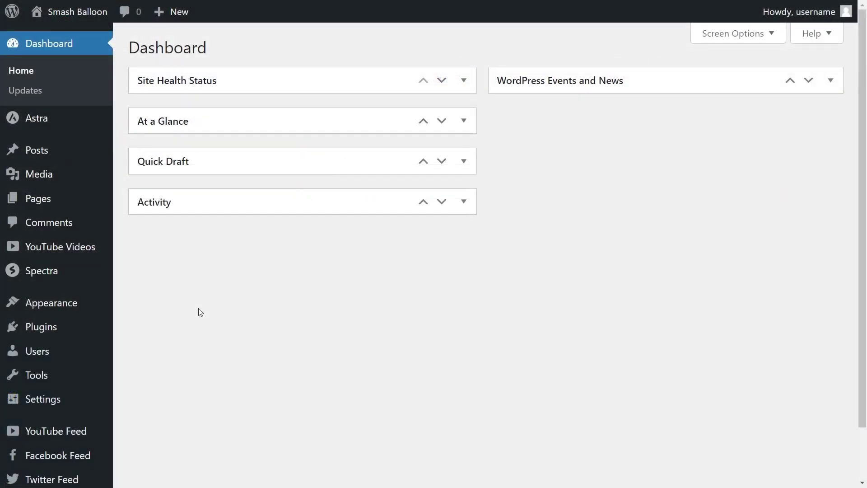
Upload Instagram-Feed-Pro-6.2.4-Developer (3).zip under Plugins > Add New, install it, and activate it
mouse_move(36, 329)
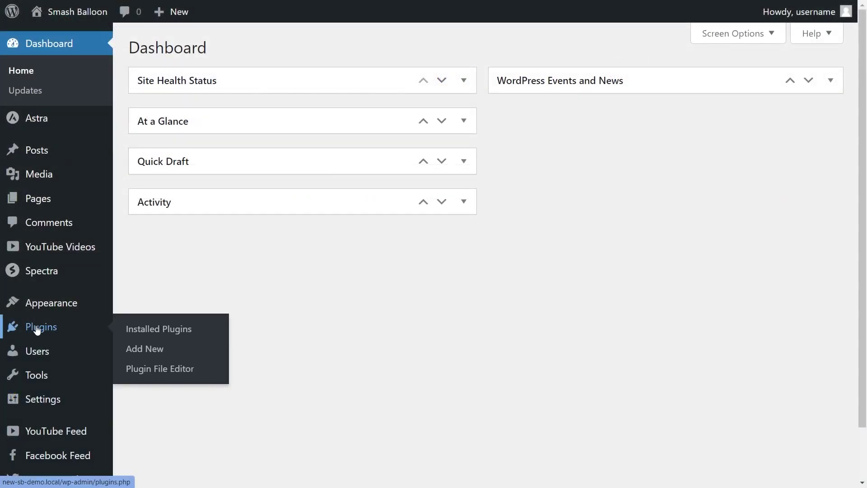
left_click(143, 347)
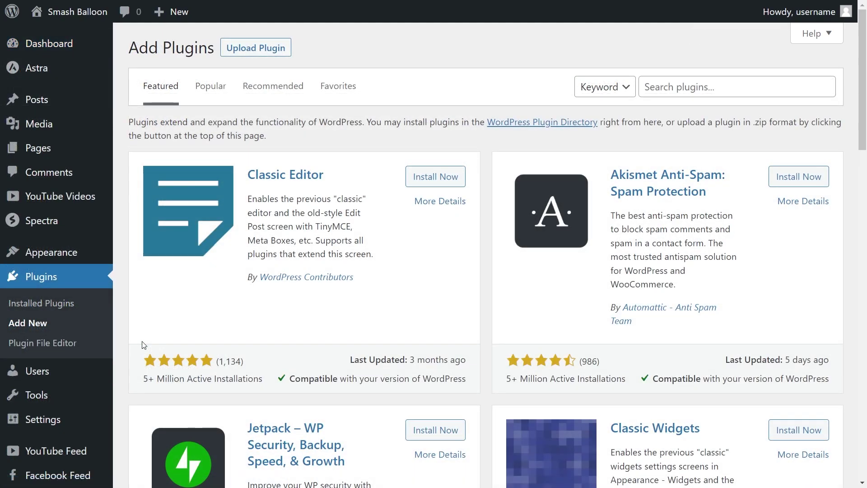
left_click(265, 50)
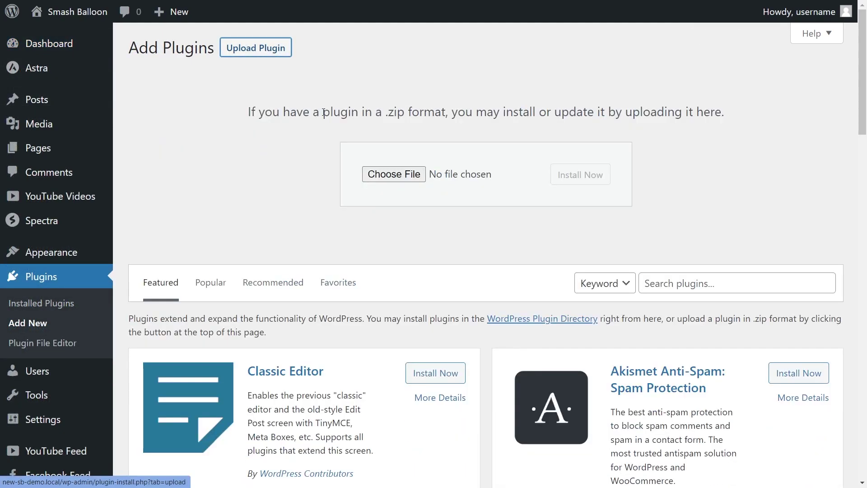
left_click(392, 176)
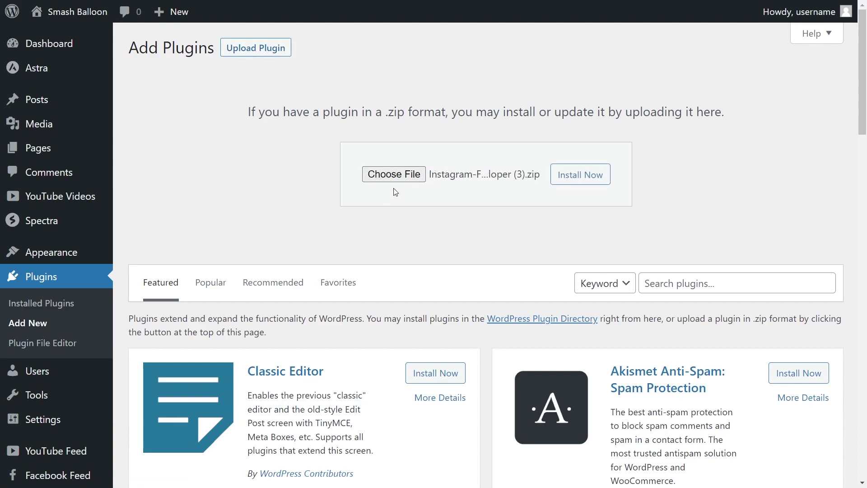
left_click(572, 176)
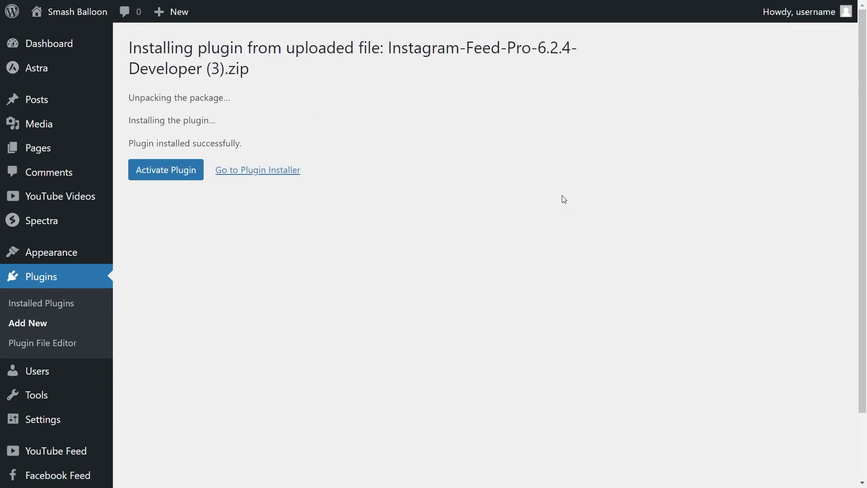
left_click(188, 171)
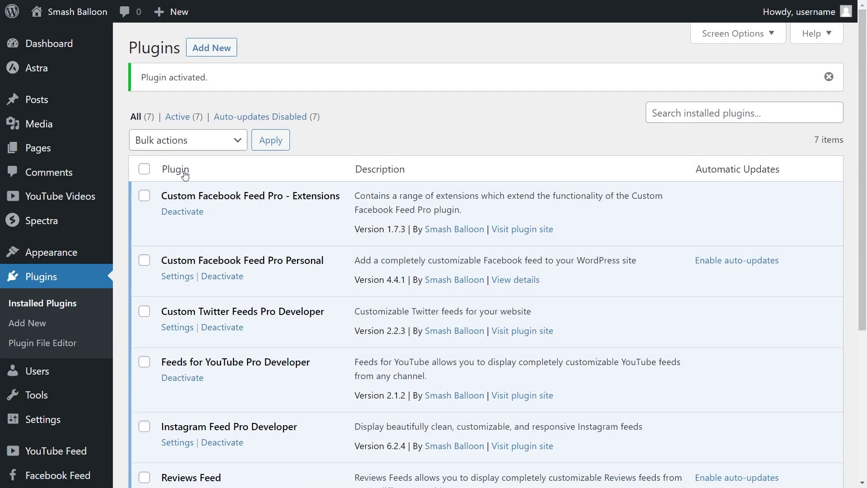
Go to Instagram Feed > Settings in the admin sidebar
scroll(291, 442, "down", 1)
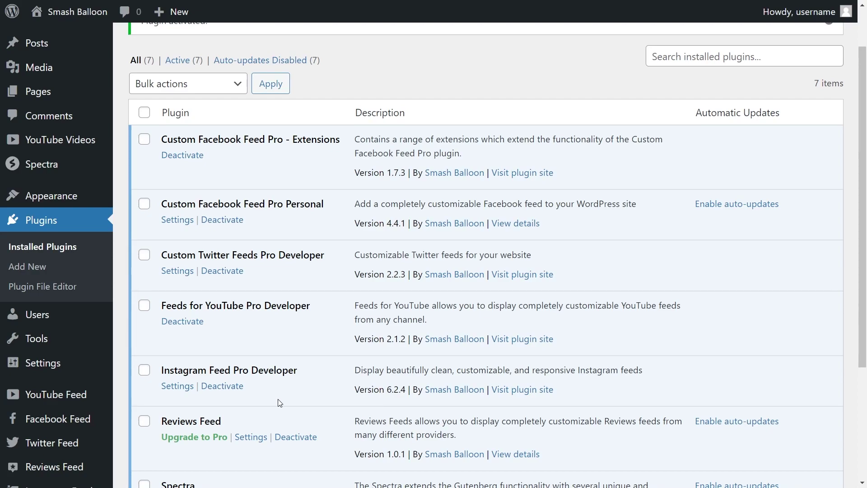
scroll(59, 379, "down", 1)
mouse_move(62, 450)
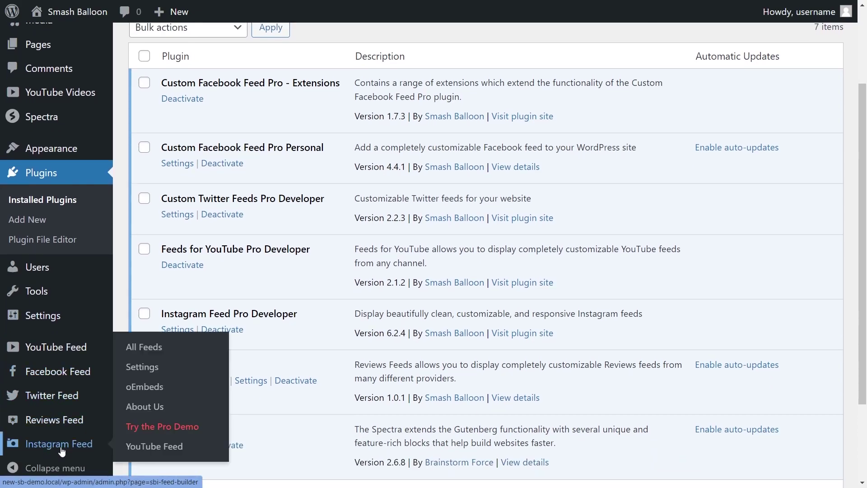
left_click(138, 367)
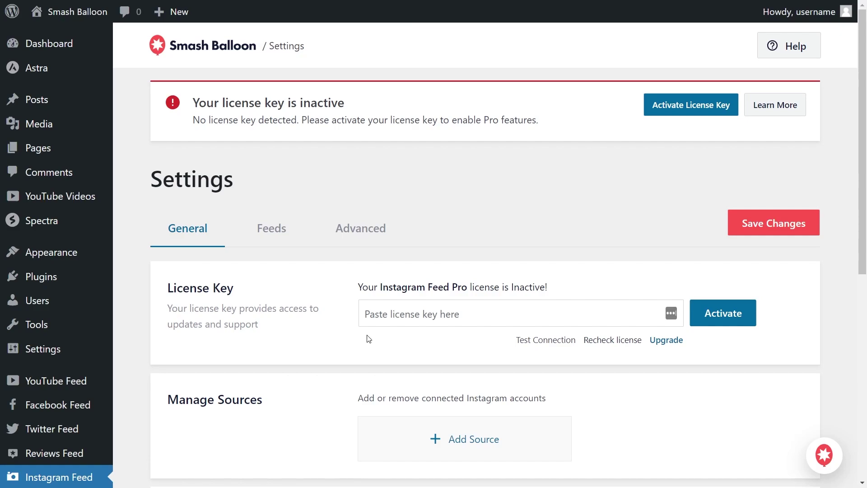
Paste the Instagram Feed Pro license key and activate it so the license shows Active
left_click(518, 322)
key("ctrl+v")
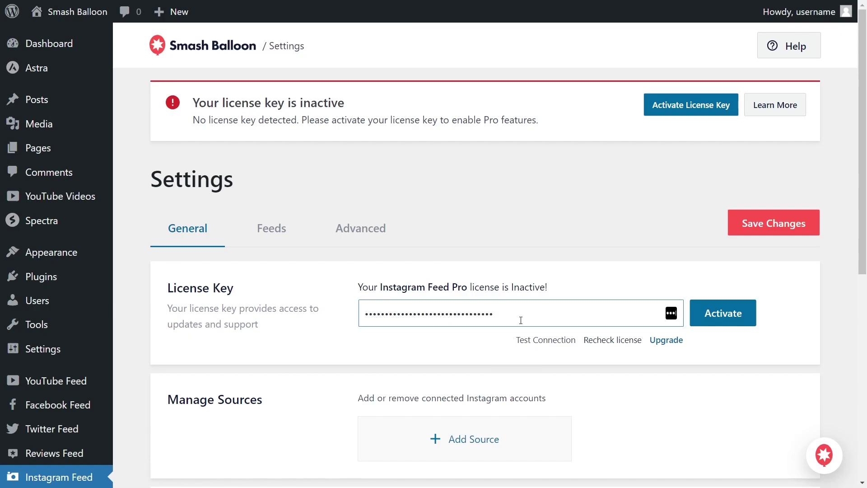
left_click(710, 322)
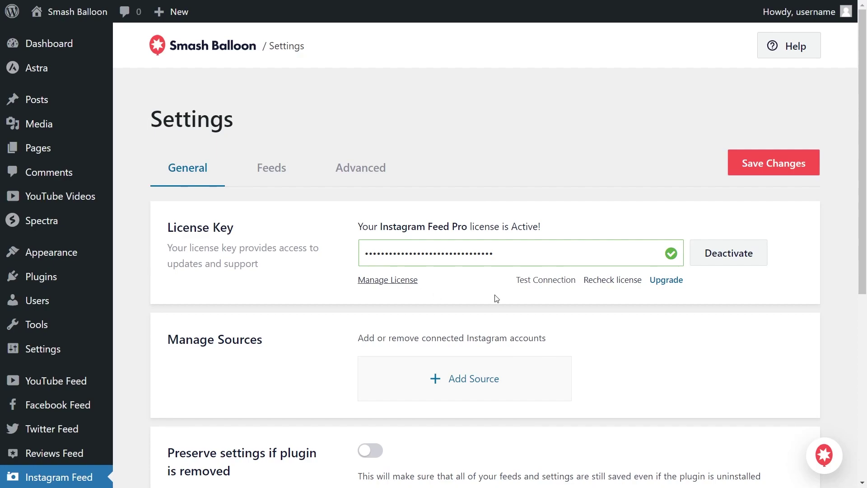
scroll(27, 451, "down", 3)
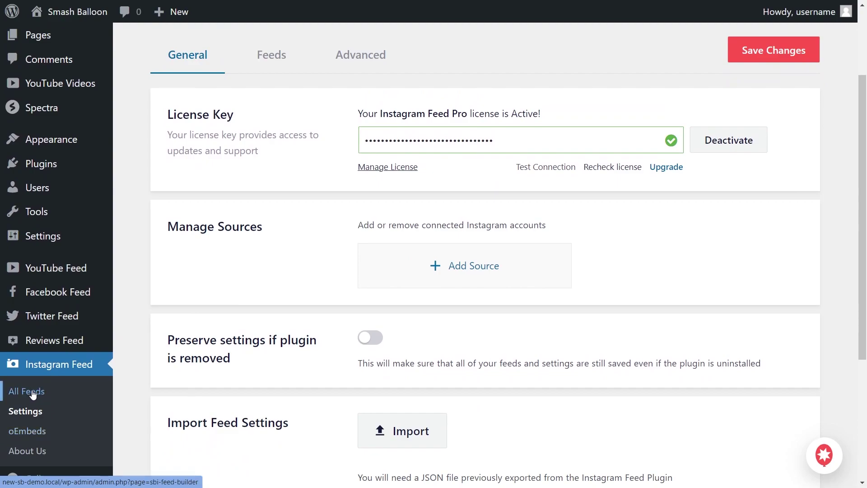
left_click(32, 394)
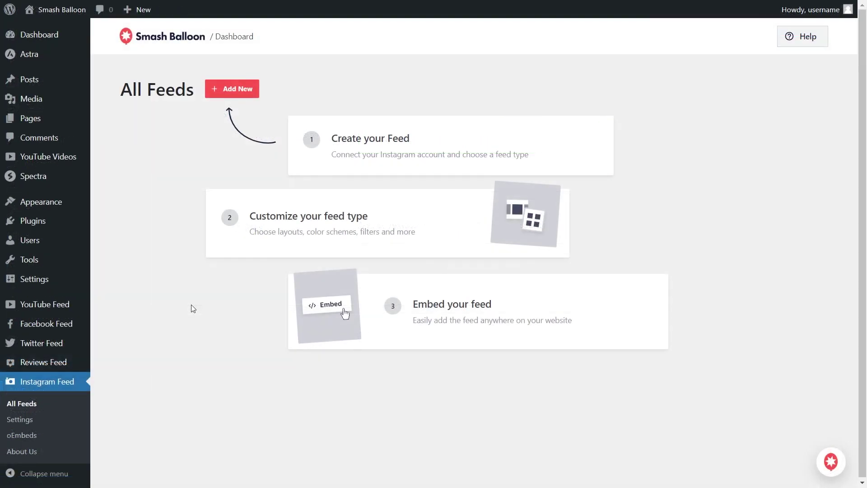
Add a new User Timeline feed and continue to its sources step
left_click(240, 95)
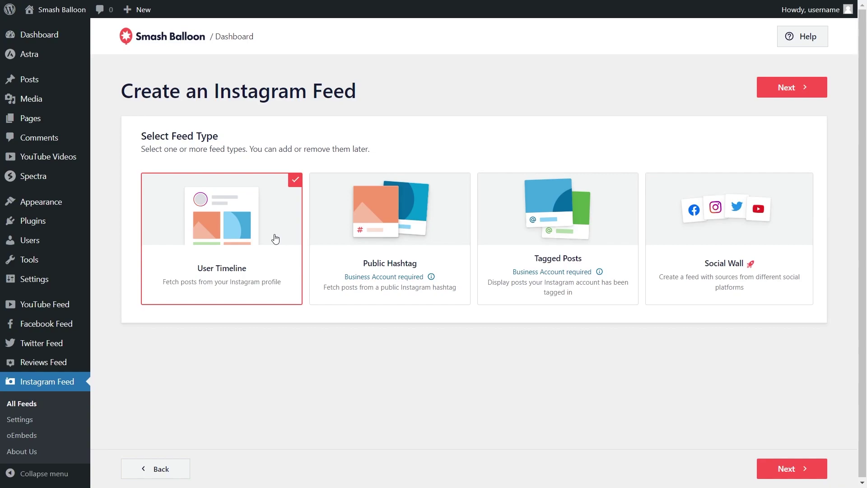
left_click(786, 89)
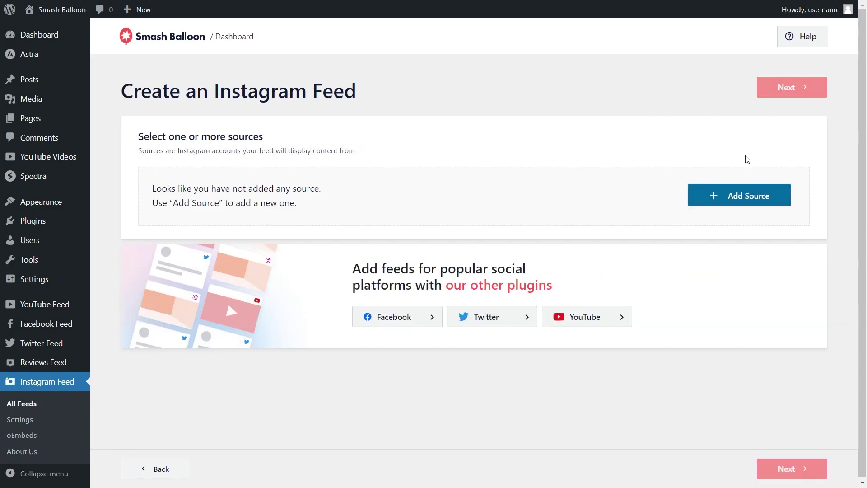
Add a new source, pick the account type and prior-connection answer, then connect with Facebook
left_click(724, 194)
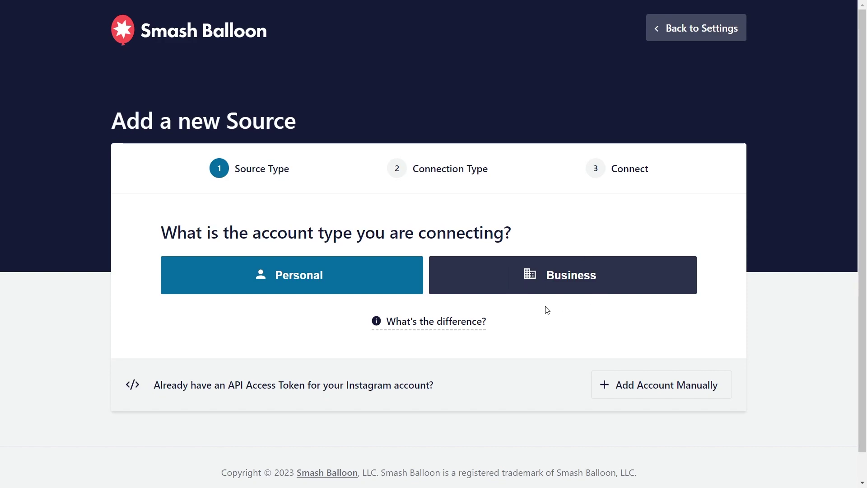
left_click(555, 280)
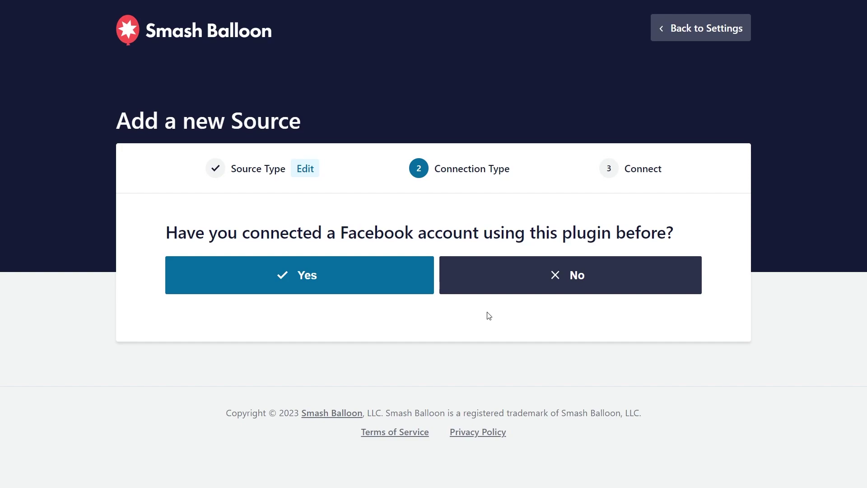
left_click(504, 283)
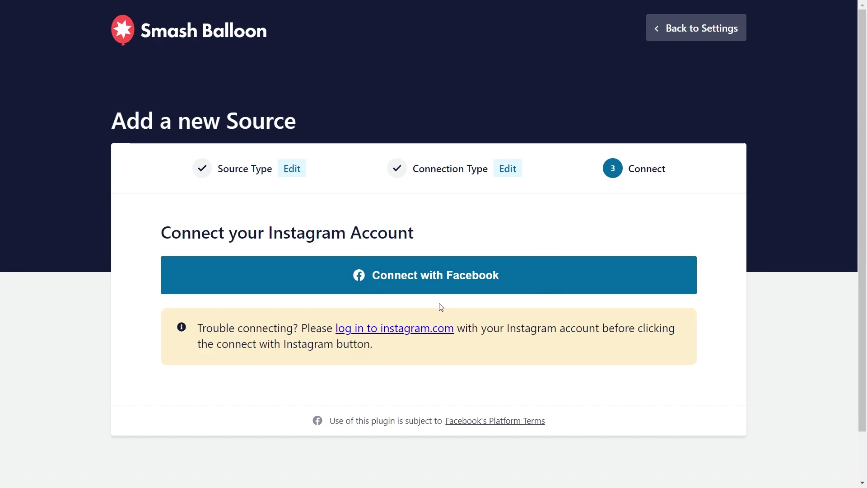
left_click(439, 289)
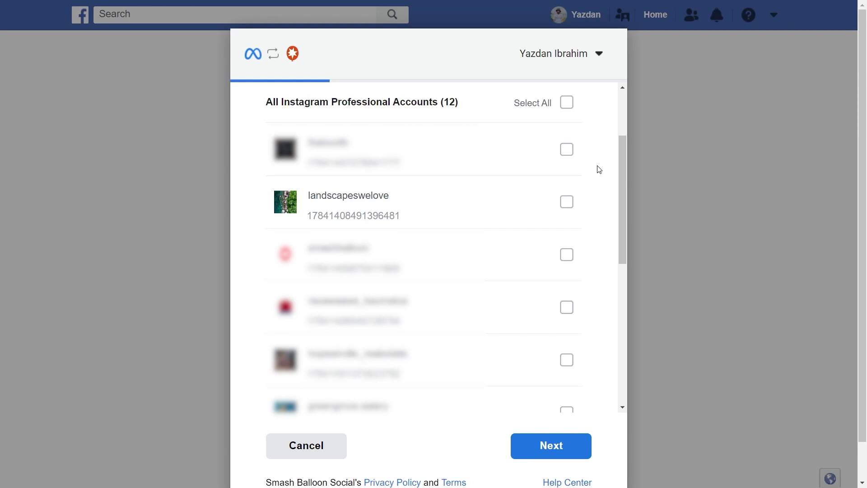
Select the landscapeswelove Instagram account and the Landscapes We Love Facebook Page
left_click(566, 203)
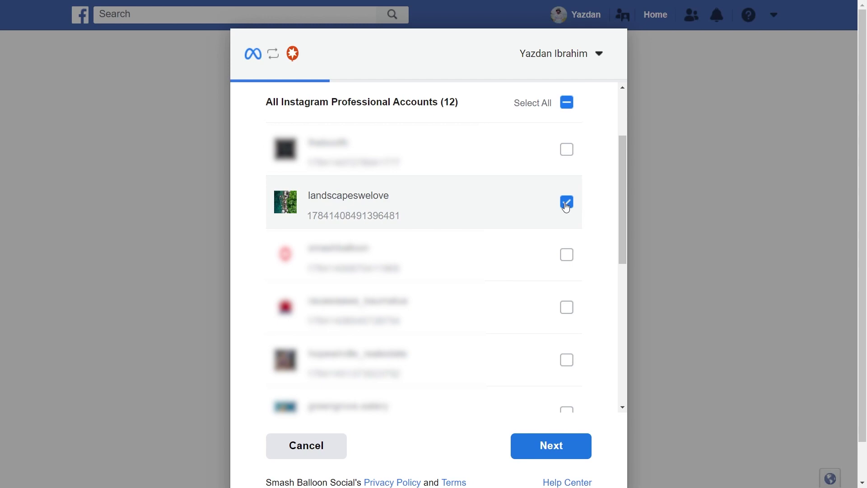
left_click(537, 457)
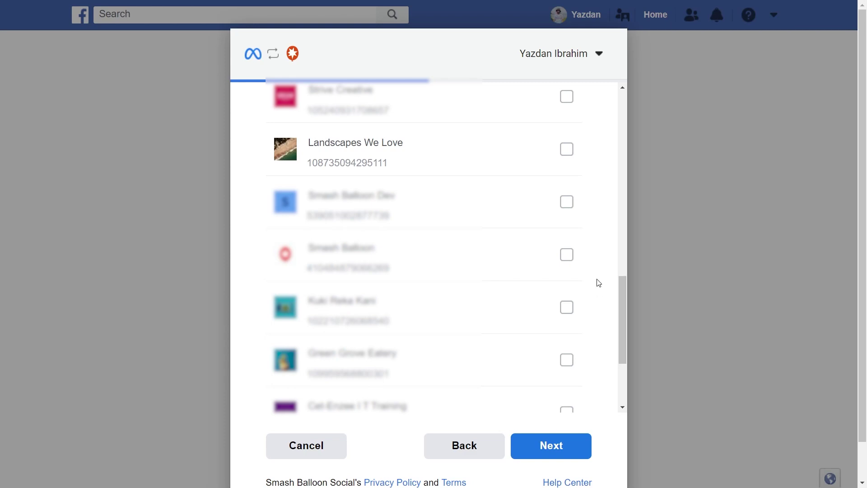
left_click(566, 149)
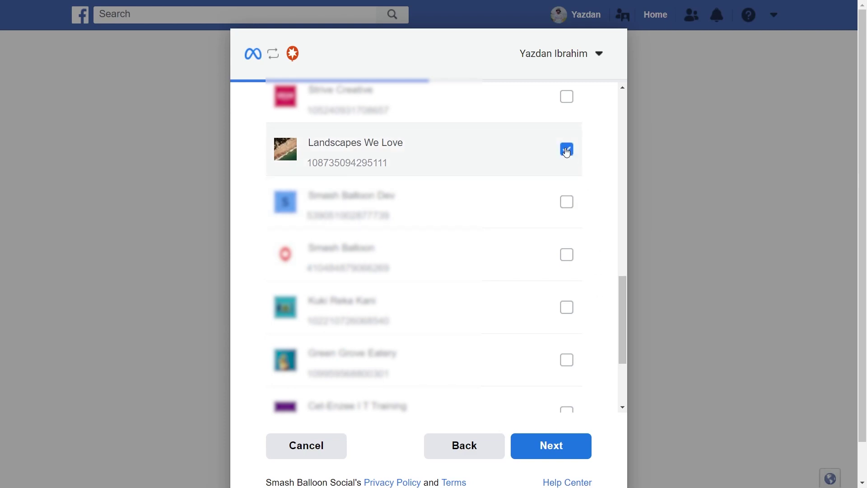
left_click(553, 446)
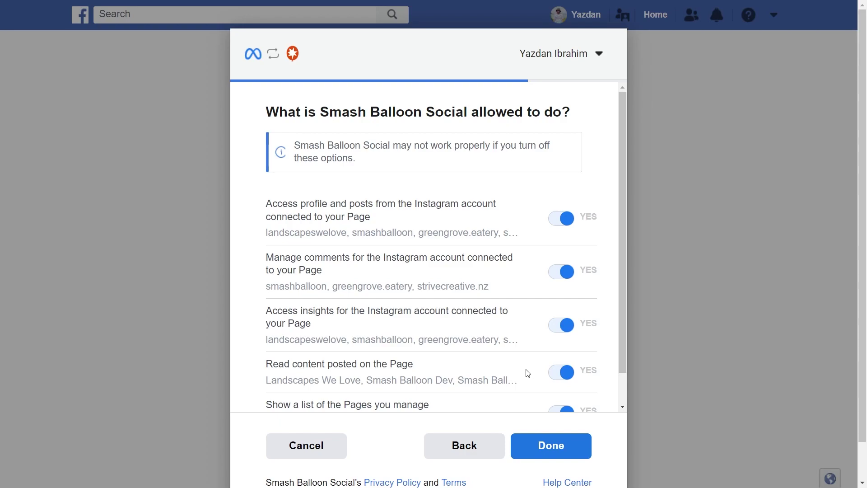
Accept the requested permissions and confirm the finished Facebook link
scroll(535, 293, "down", 3)
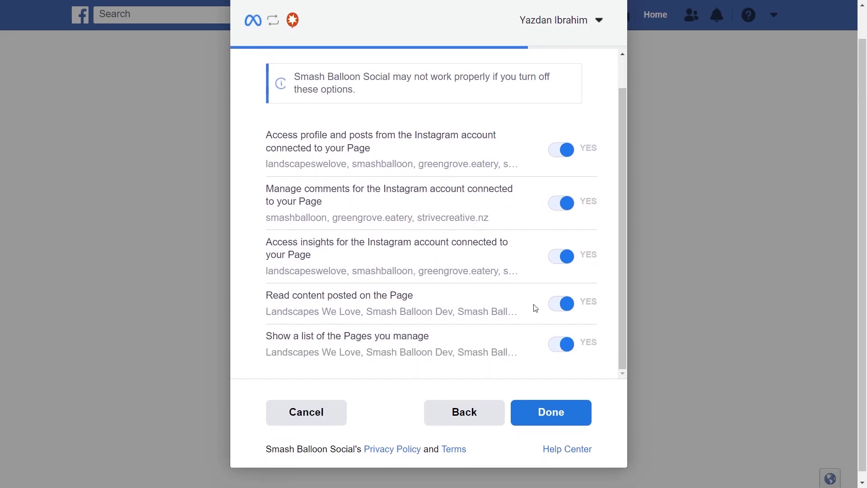
left_click(544, 401)
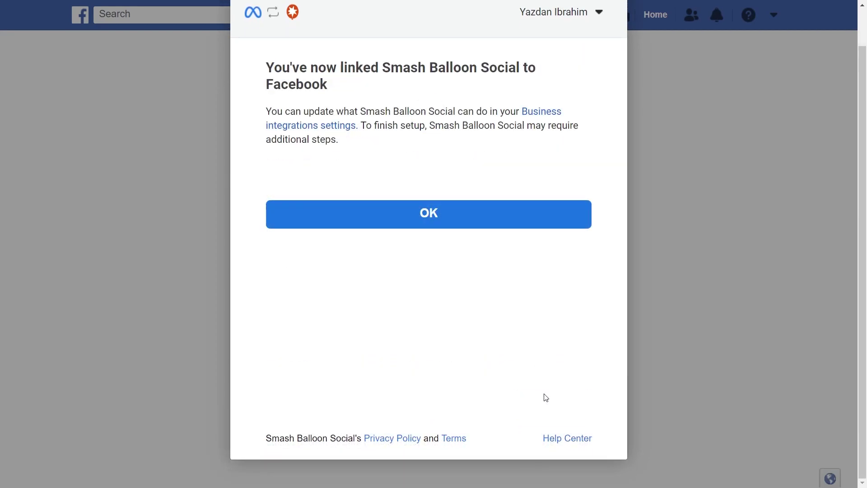
left_click(442, 223)
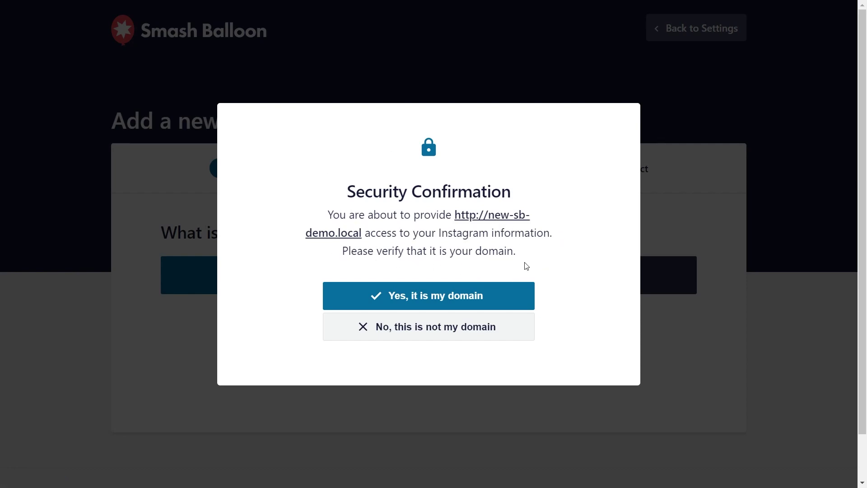
Confirm 'Yes, it is my domain' for new-sb-demo.local in the Security Confirmation
left_click(479, 296)
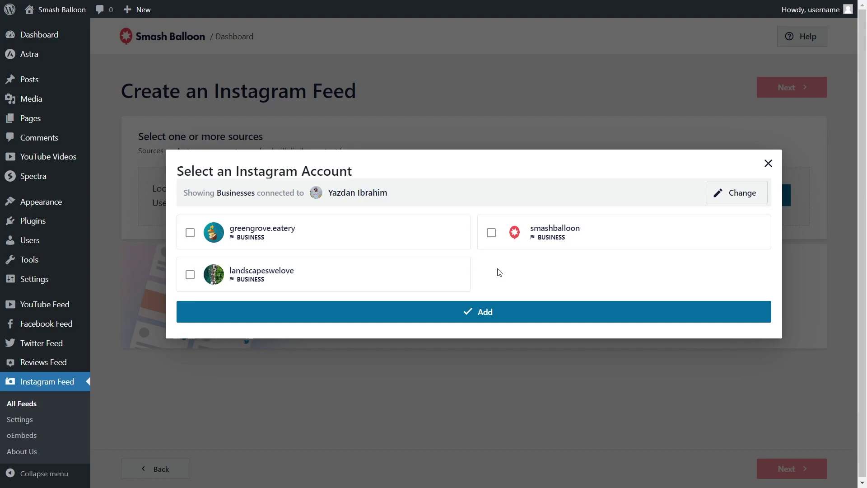
Add the landscapeswelove Instagram account as the feed's source and continue
left_click(378, 277)
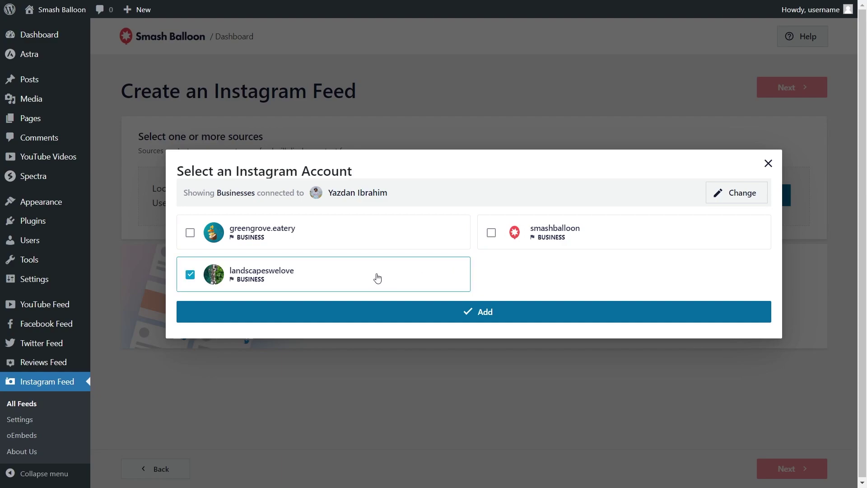
left_click(479, 314)
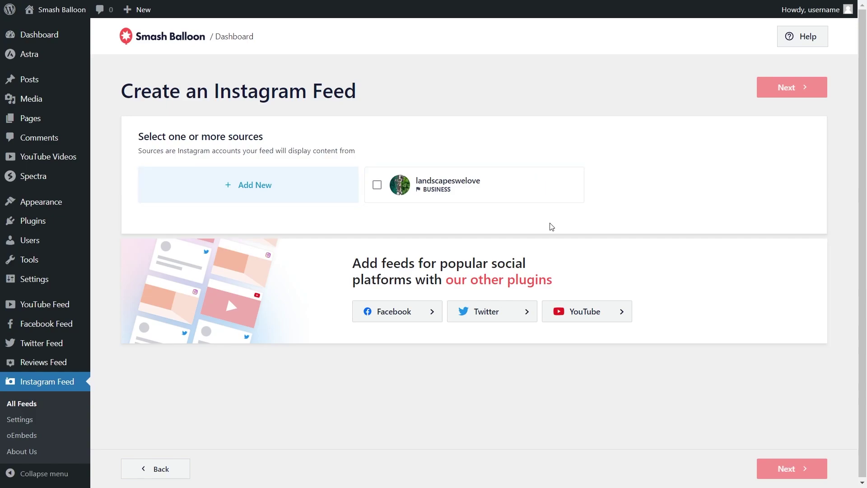
left_click(449, 187)
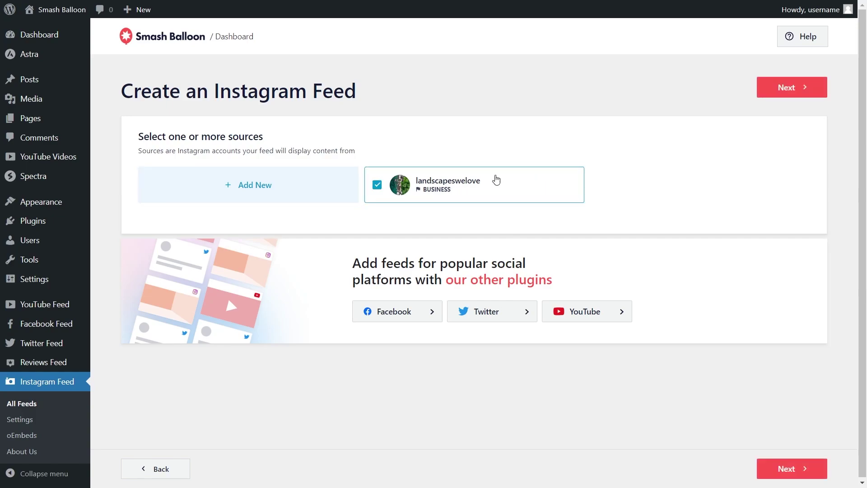
left_click(782, 90)
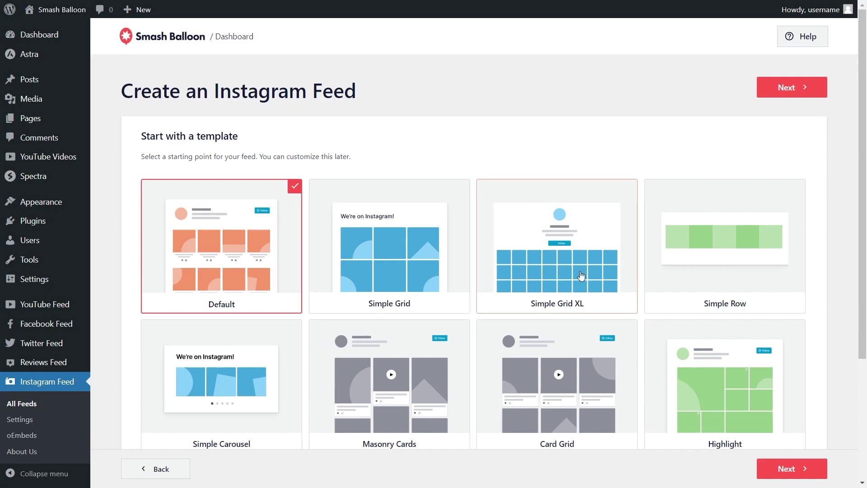
Choose the Card Grid template for the new feed and continue to the customizer
scroll(757, 287, "down", 1)
scroll(795, 295, "down", 3)
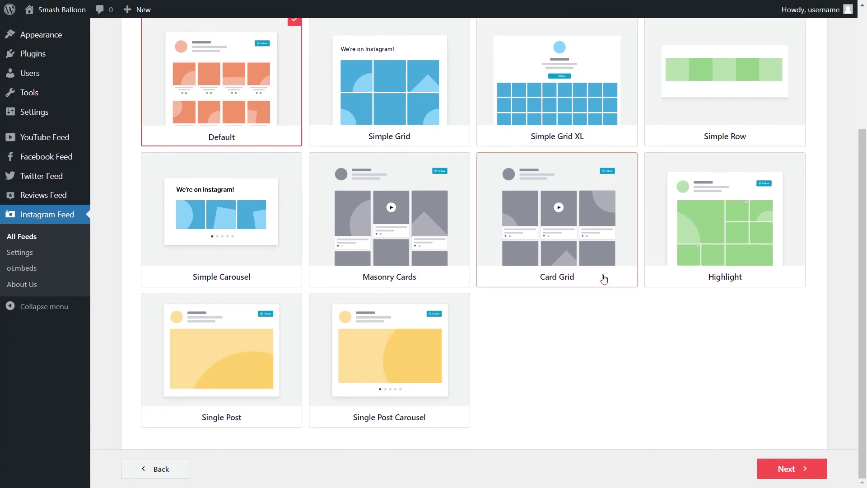
left_click(568, 265)
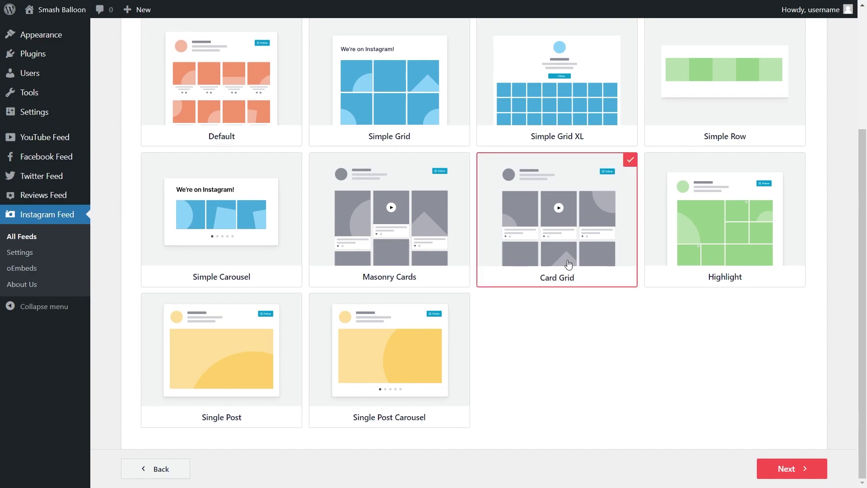
left_click(783, 468)
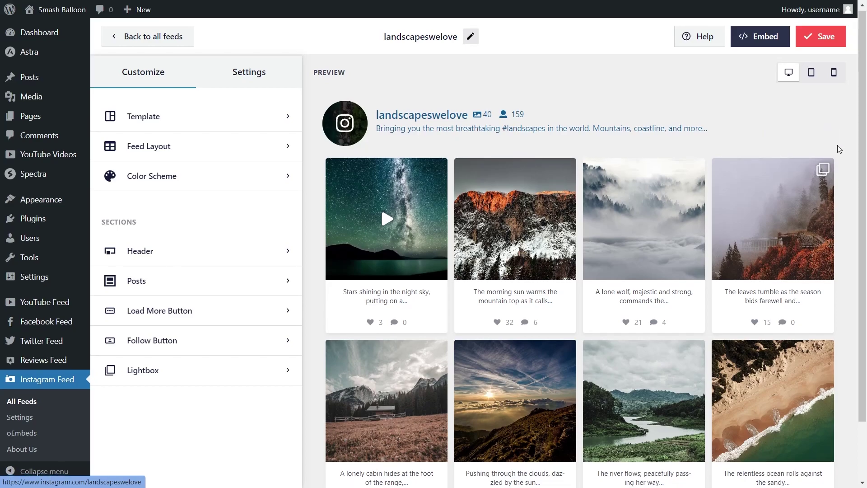
Open the Feed Layout settings from the Customize panel
scroll(838, 149, "down", 2)
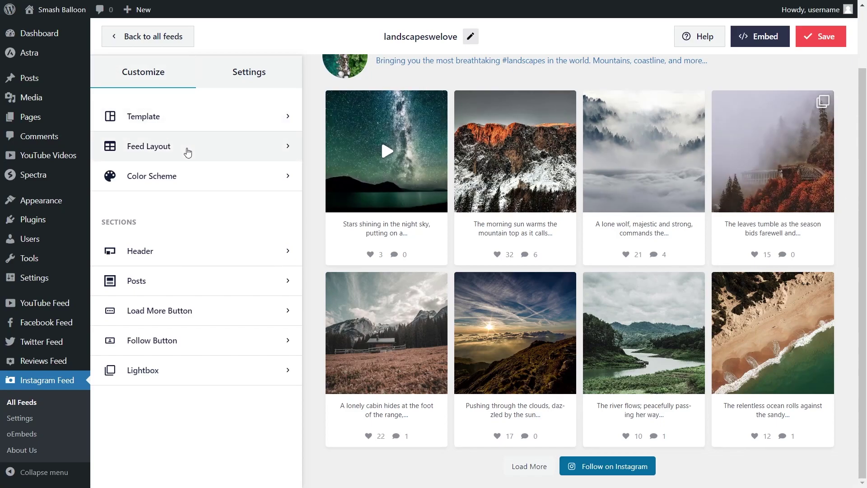
left_click(187, 148)
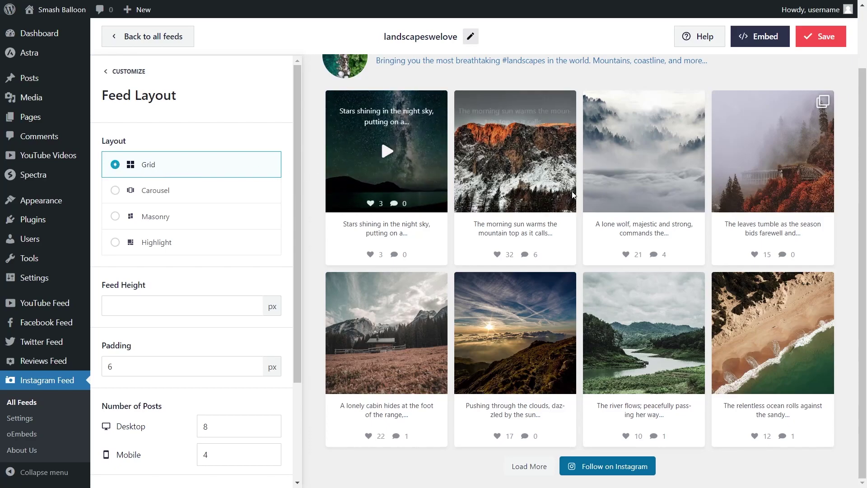
left_click(176, 192)
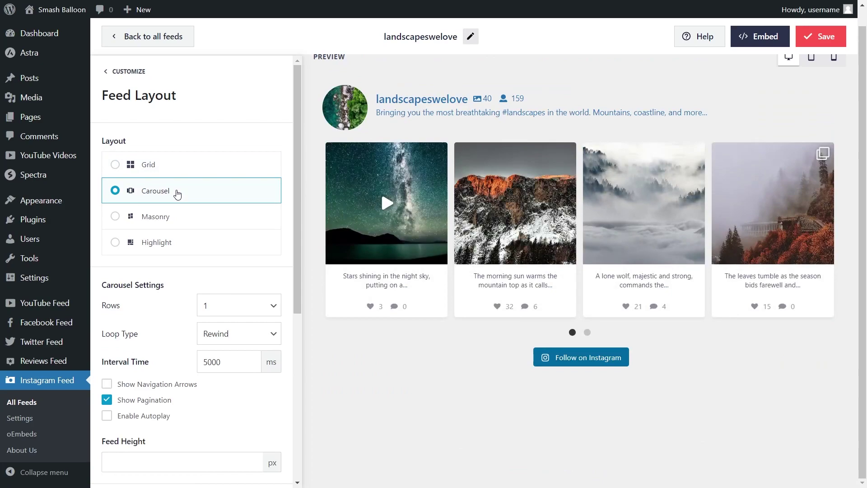
left_click(587, 332)
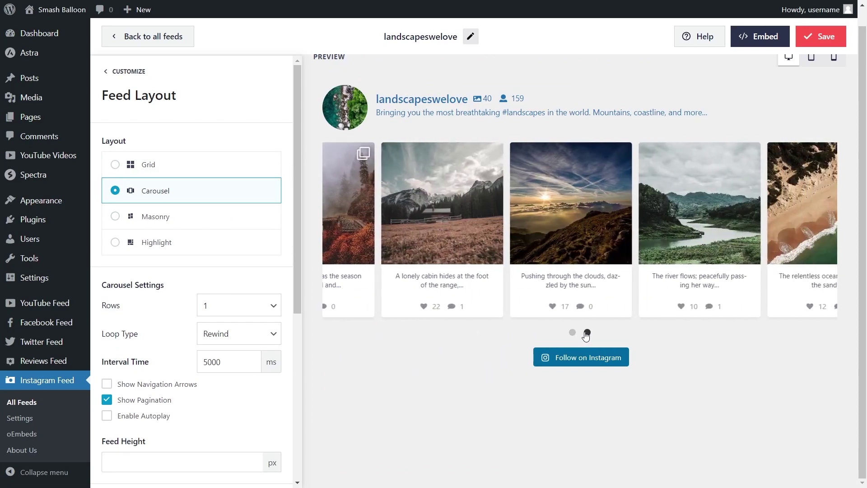
left_click(572, 332)
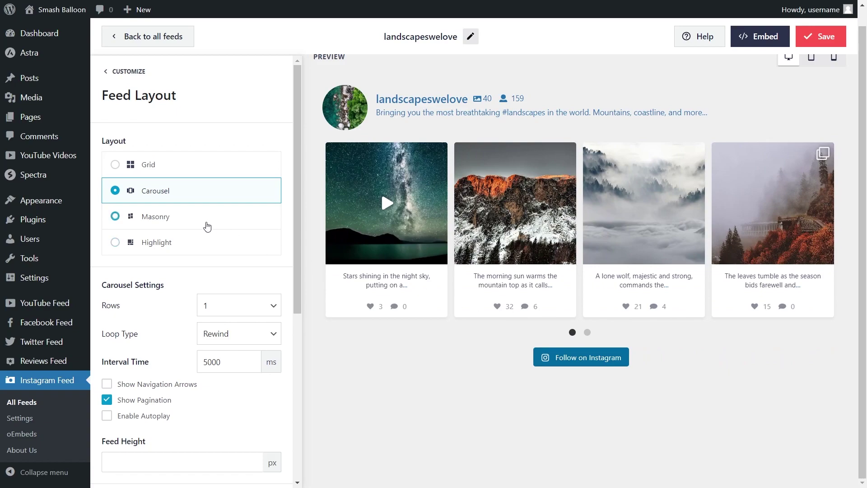
left_click(201, 223)
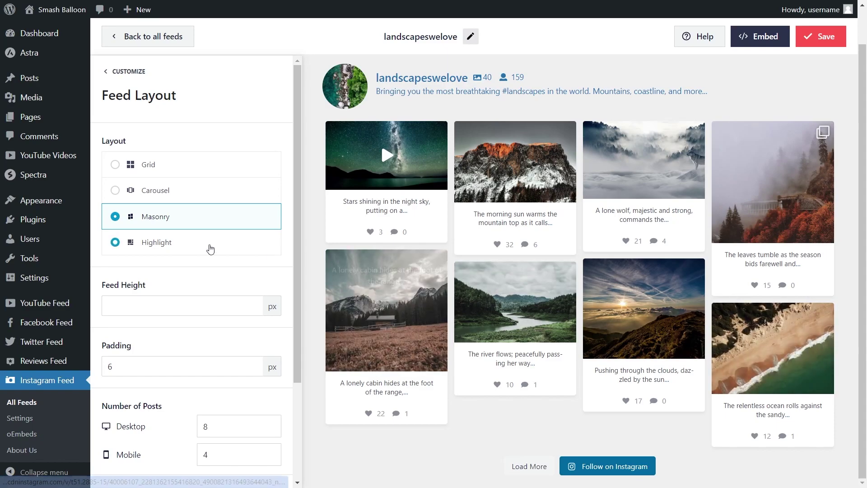
left_click(208, 244)
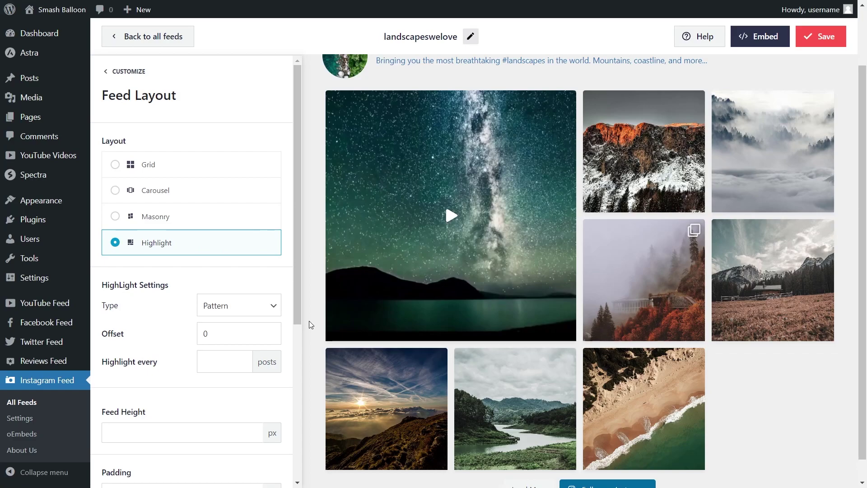
left_click(195, 168)
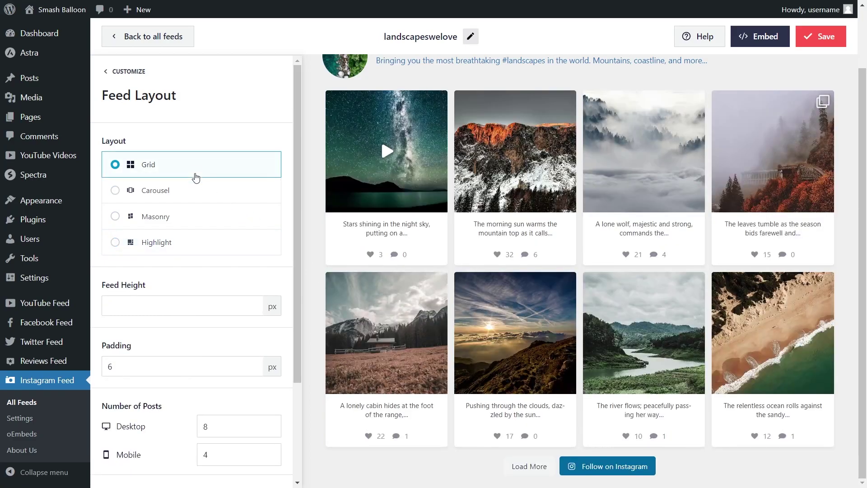
scroll(188, 303, "down", 1)
scroll(188, 304, "down", 2)
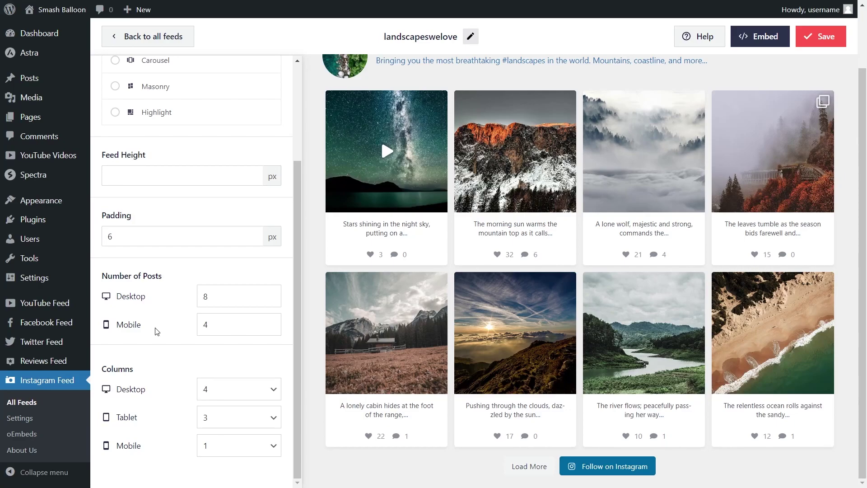
Set Number of Posts Desktop to 9 and Columns Desktop to 3, then save
left_click_drag(208, 296, 194, 303)
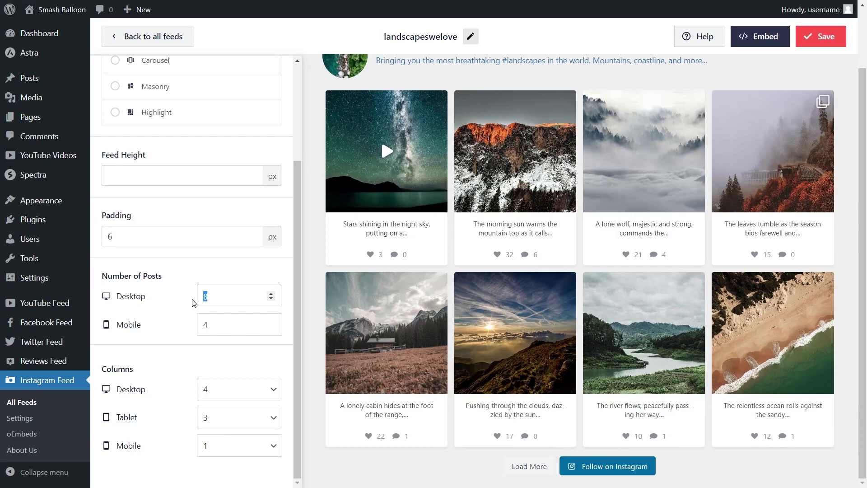
type("9")
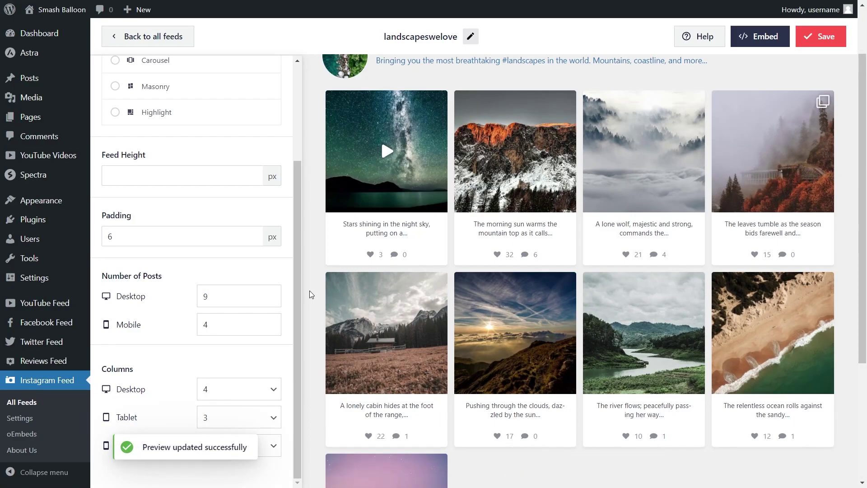
scroll(310, 292, "down", 4)
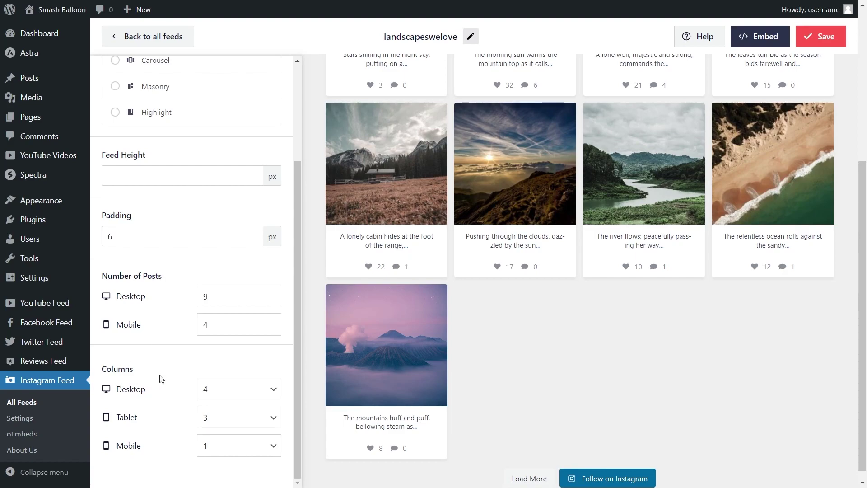
left_click(273, 390)
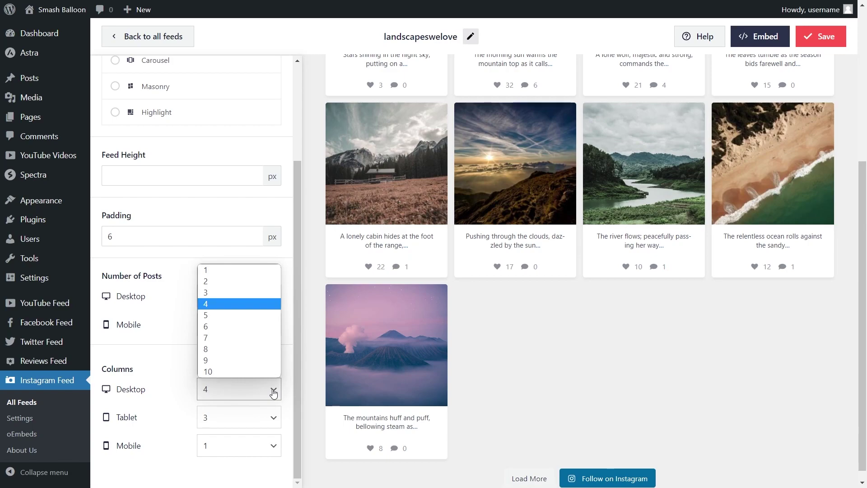
left_click(225, 294)
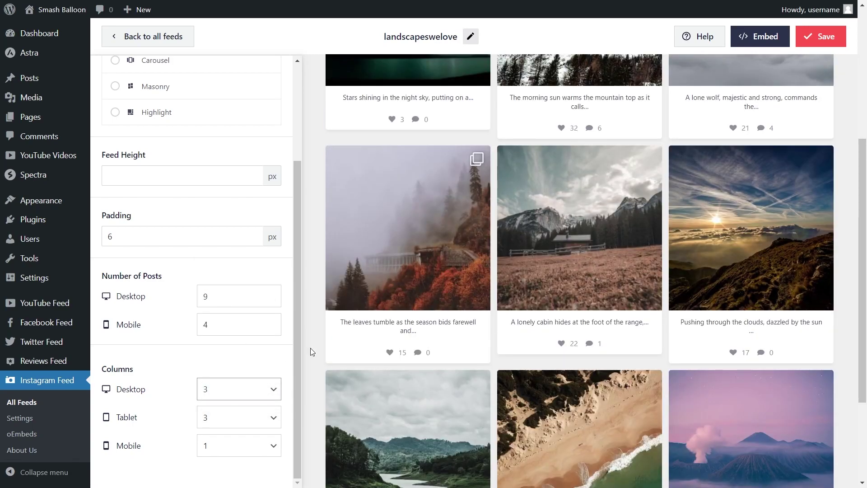
scroll(312, 351, "down", 3)
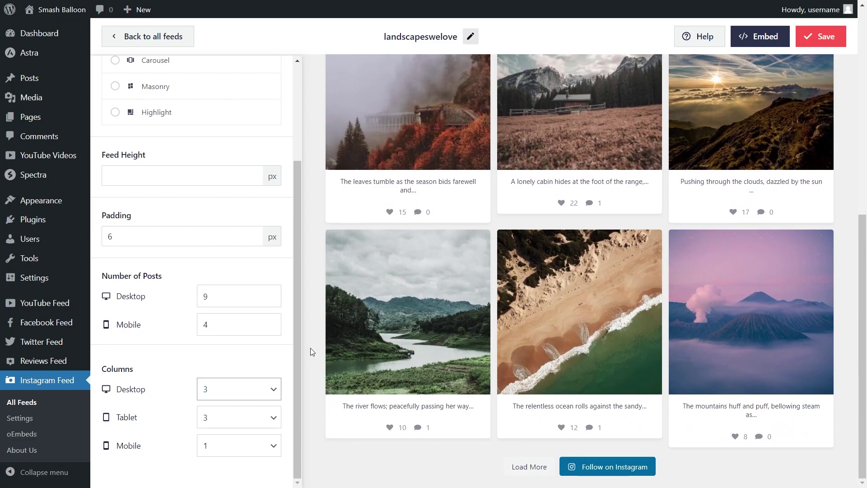
left_click(830, 34)
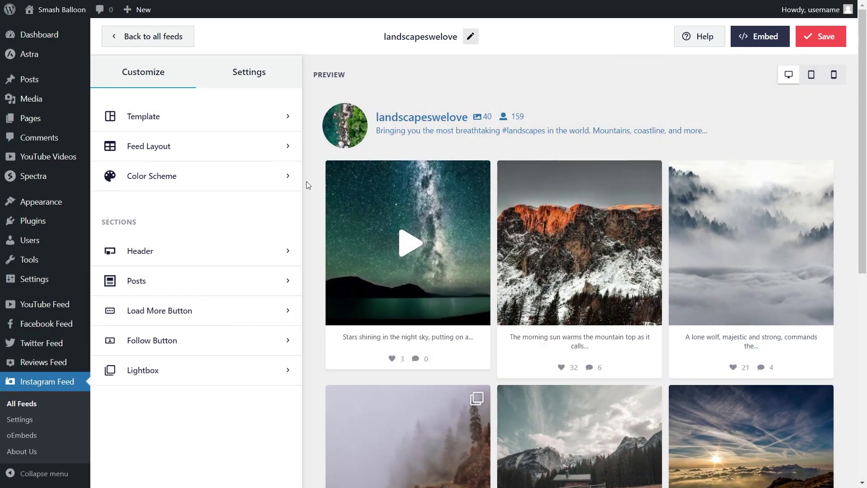
left_click(189, 179)
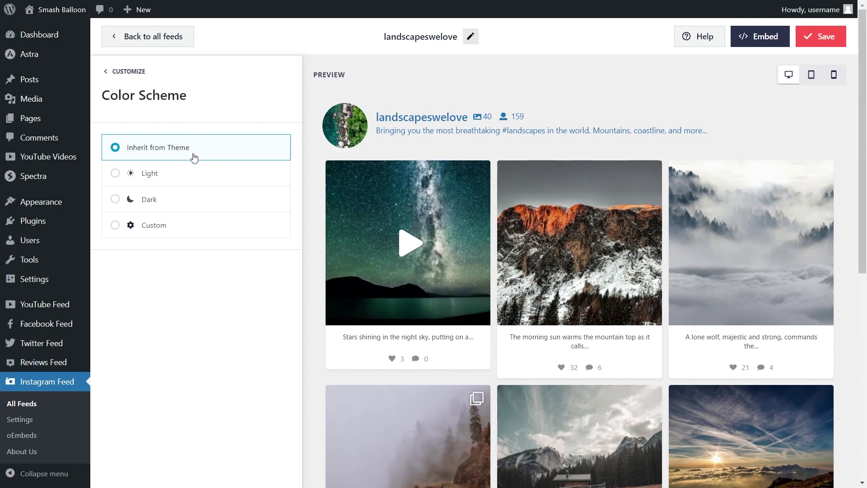
left_click(177, 174)
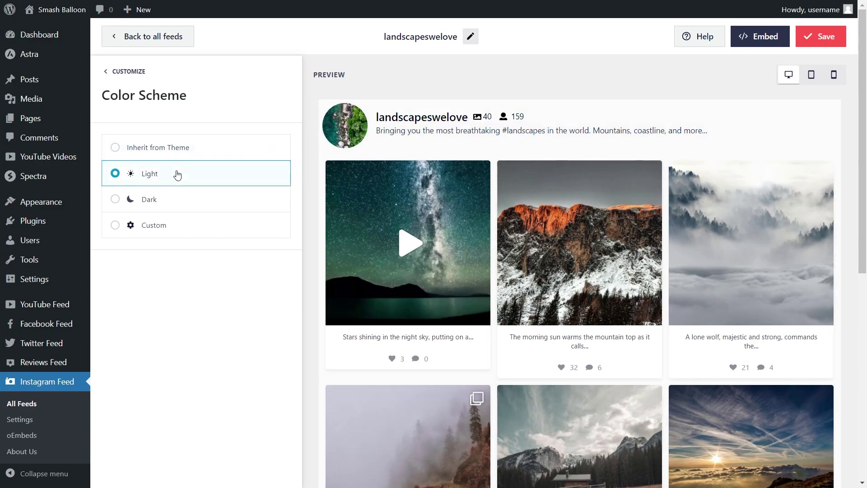
left_click(177, 199)
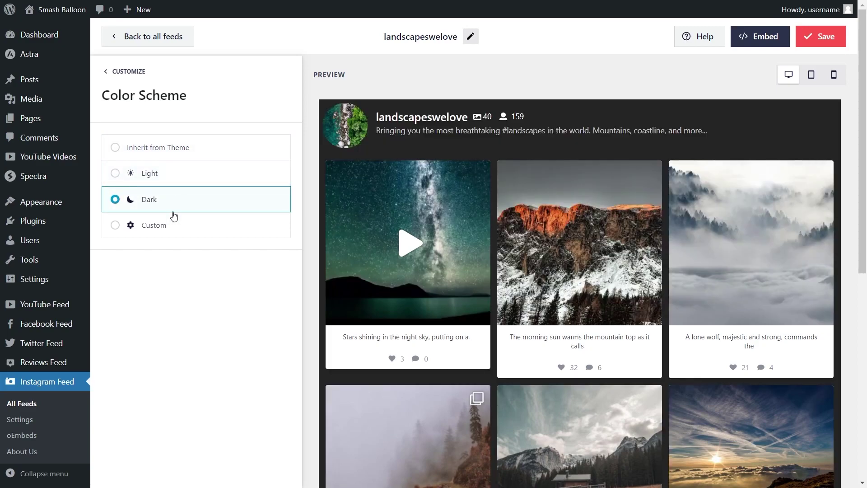
left_click(176, 226)
left_click(278, 293)
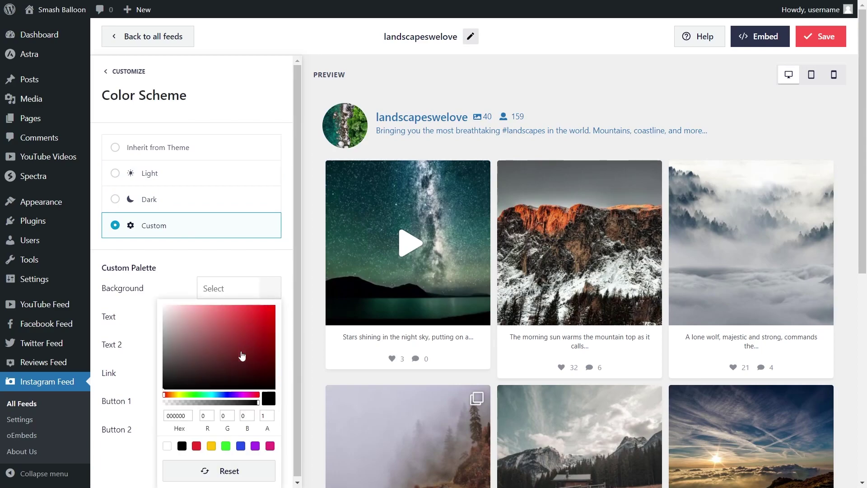
left_click(196, 447)
left_click(210, 447)
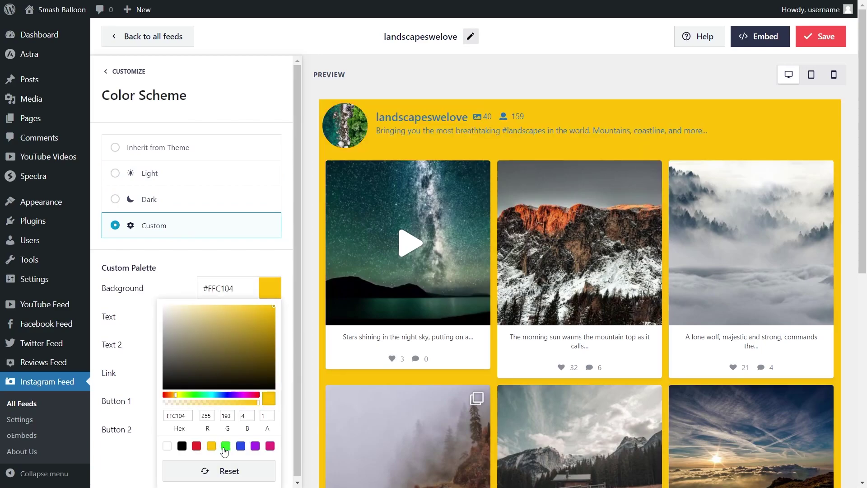
left_click(225, 447)
left_click(143, 155)
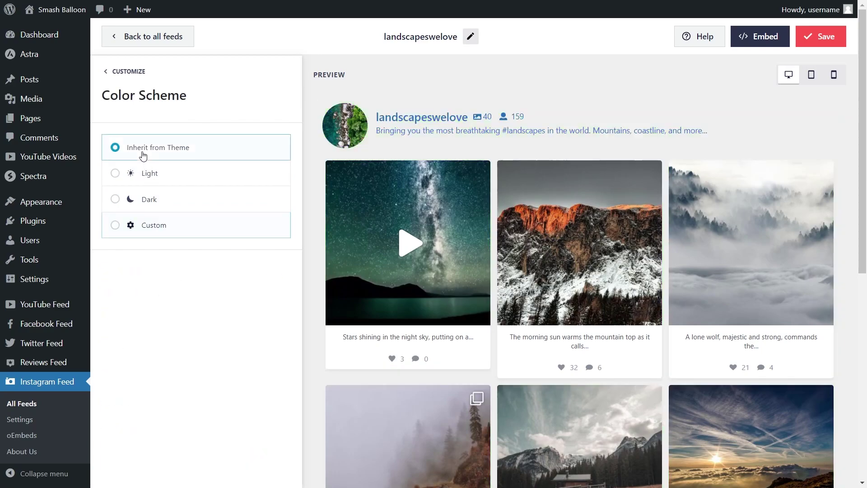
left_click(835, 45)
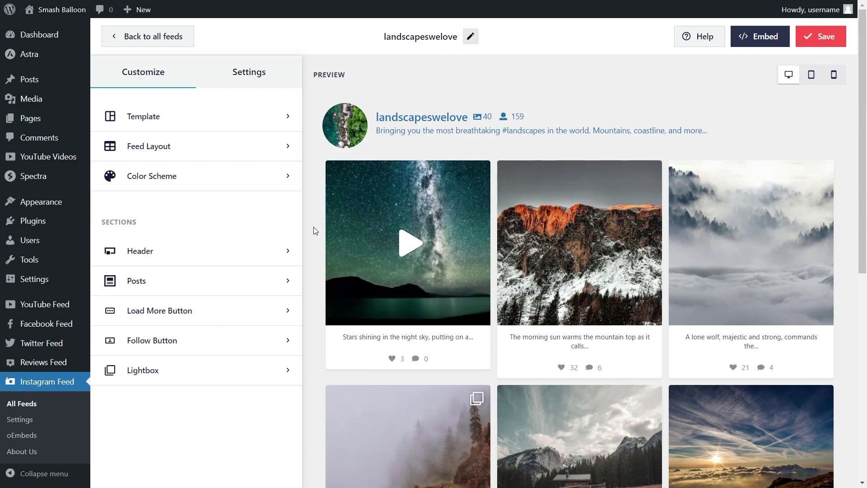
Enable feed moderation under Settings > Filters and Moderation > Moderate your feed
left_click(242, 85)
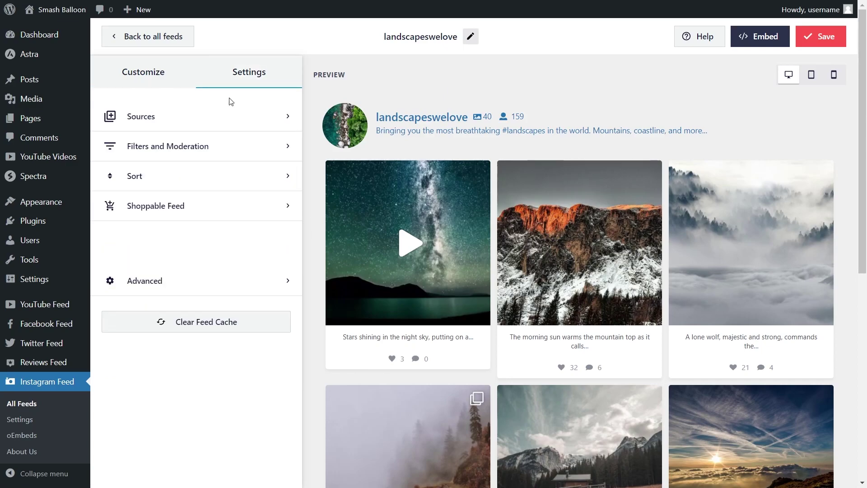
left_click(207, 144)
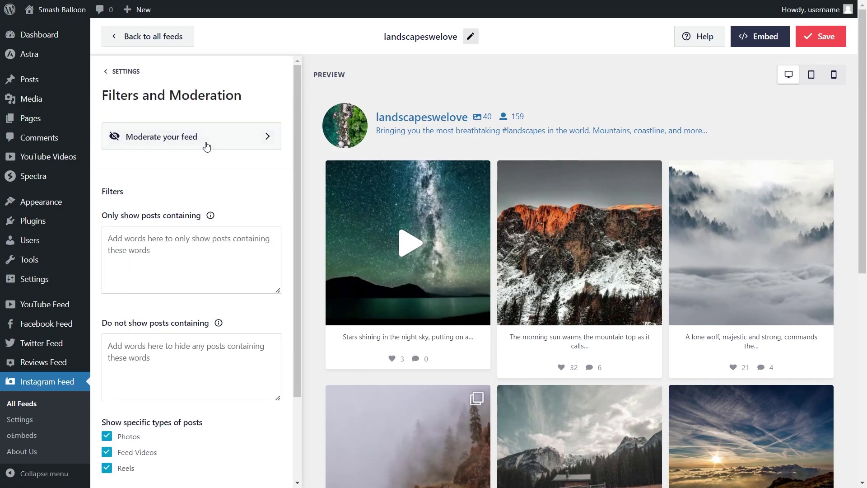
left_click(166, 143)
left_click(110, 131)
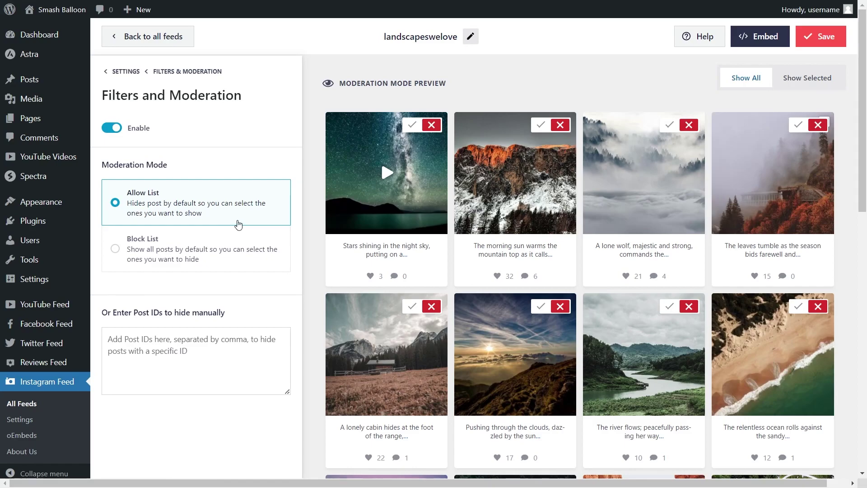
Allow-list three posts, block the starry night sky post, then disable moderation
left_click(412, 124)
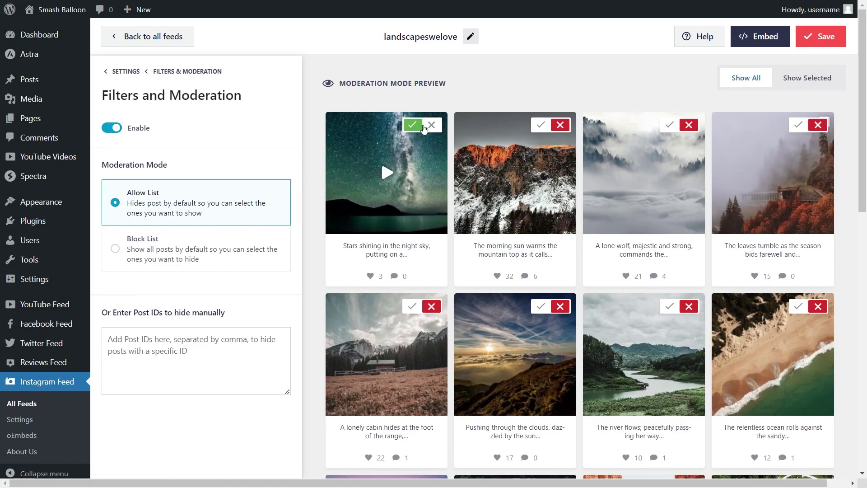
left_click(541, 129)
left_click(670, 124)
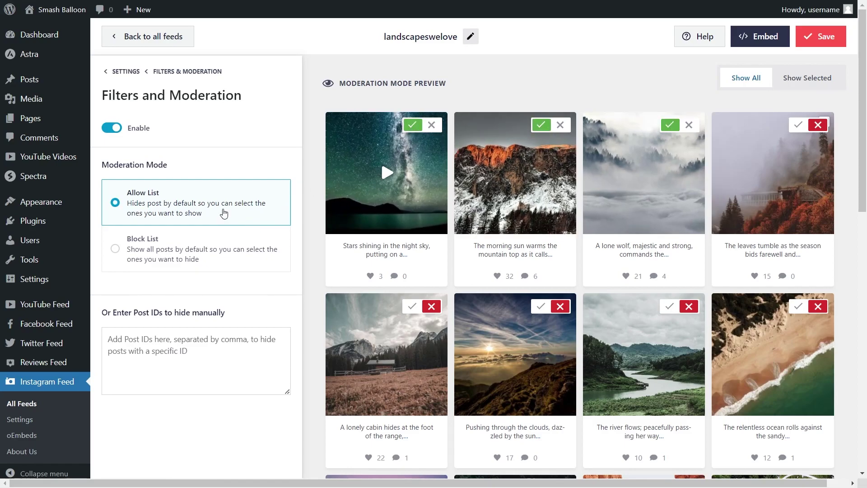
left_click(216, 260)
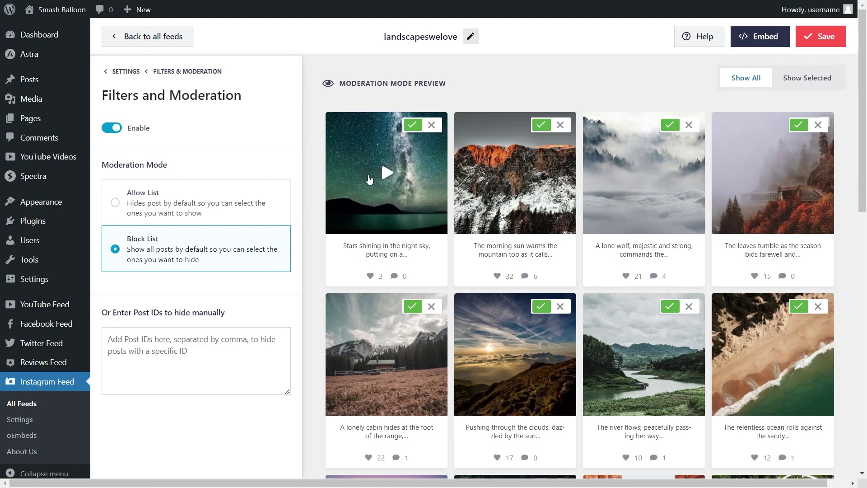
left_click(430, 129)
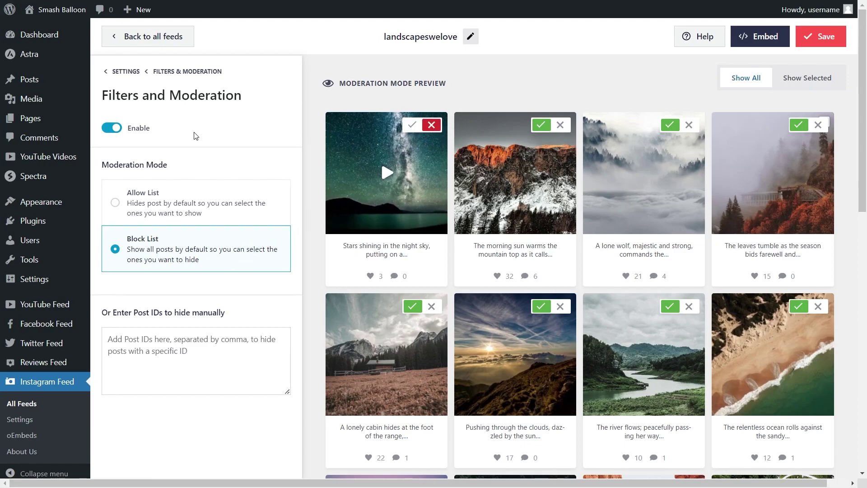
left_click(111, 128)
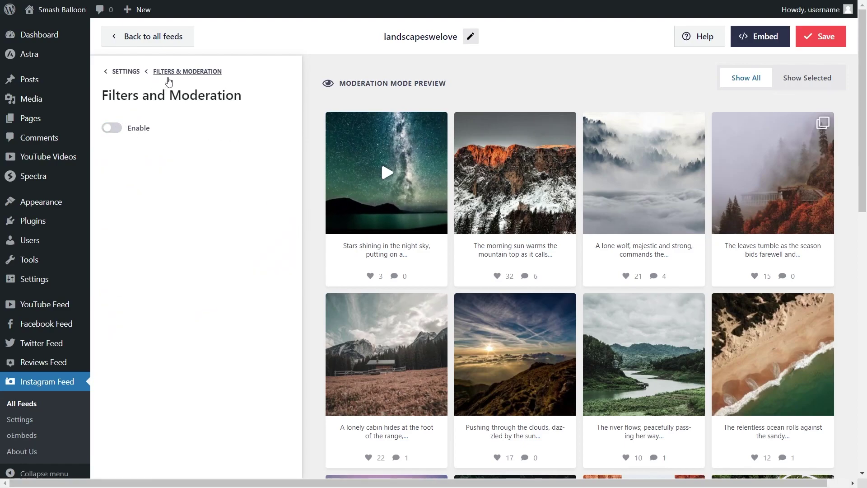
Return to the main Filters panel and scroll through its options
left_click(170, 73)
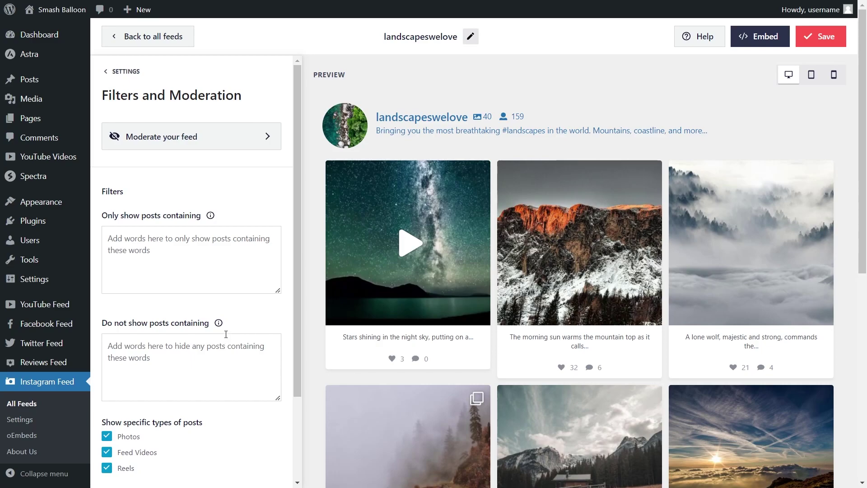
scroll(226, 316, "down", 3)
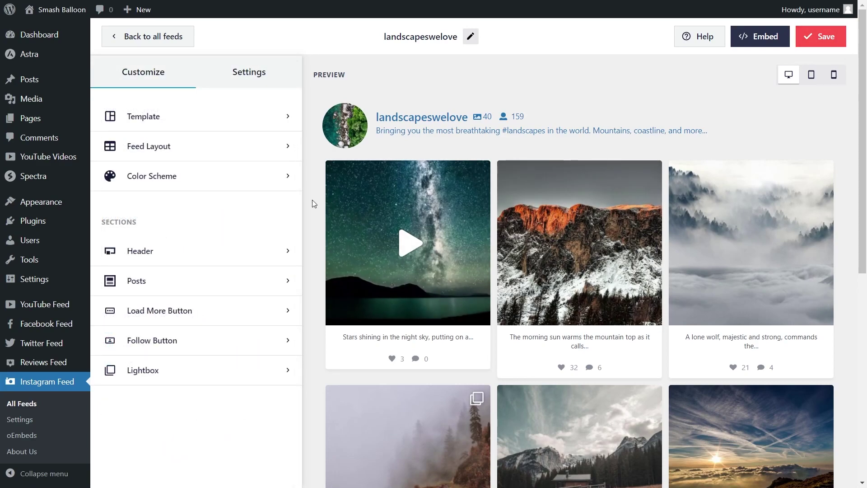
Copy the [instagram-feed feed=1] shortcode and add the feed to the Instagram page
left_click(765, 43)
left_click(583, 210)
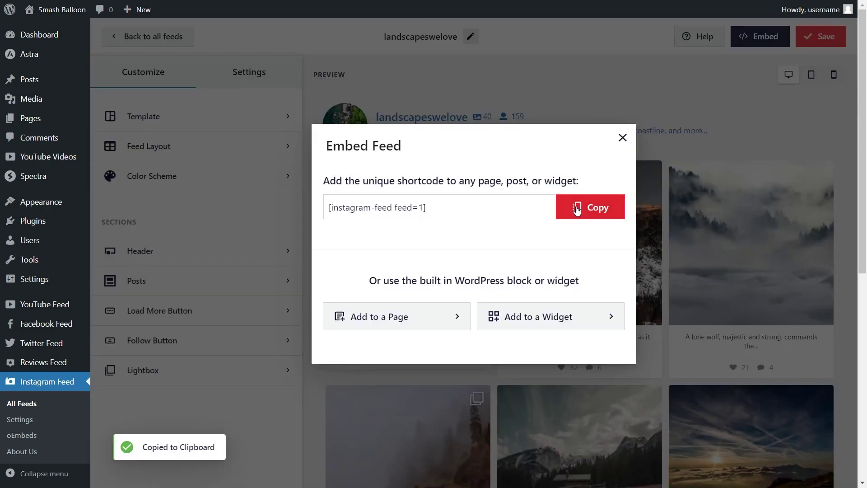
left_click(396, 321)
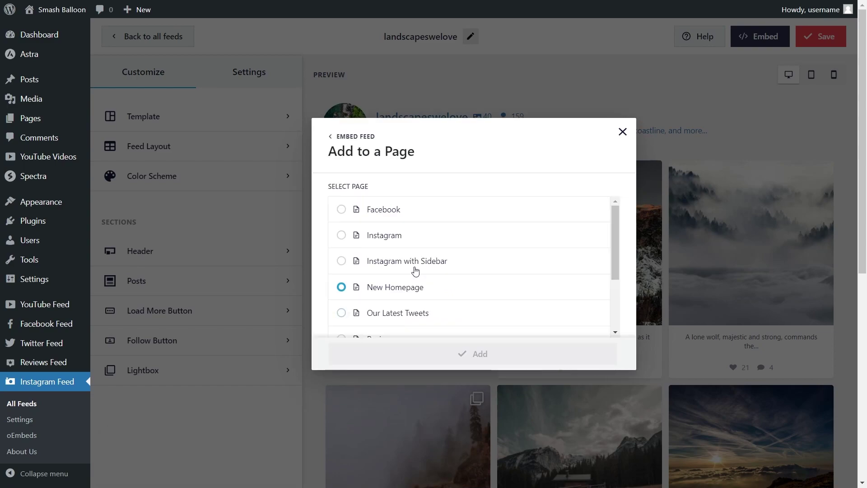
left_click(414, 260)
left_click(375, 236)
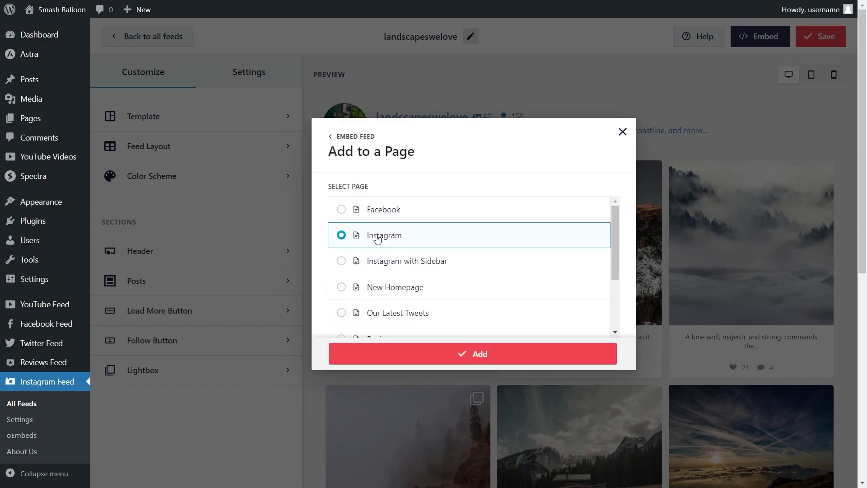
left_click(470, 350)
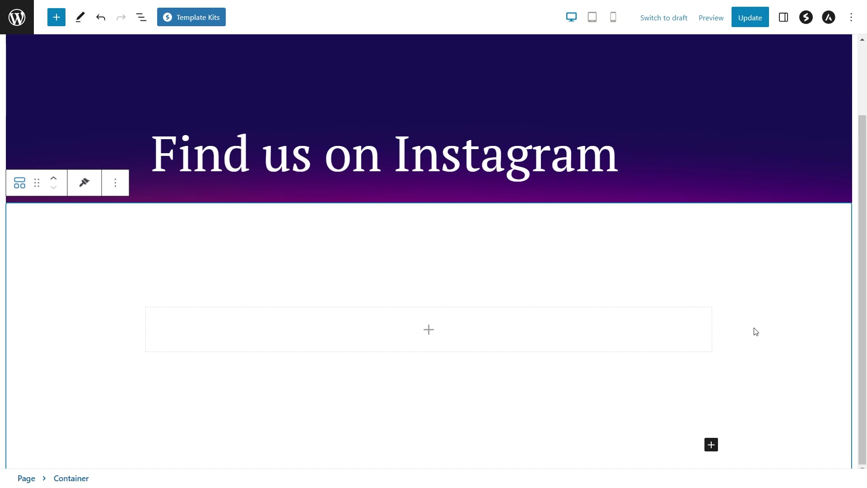
Insert a Shortcode block and paste the Instagram feed shortcode into it
left_click(711, 444)
left_click(569, 316)
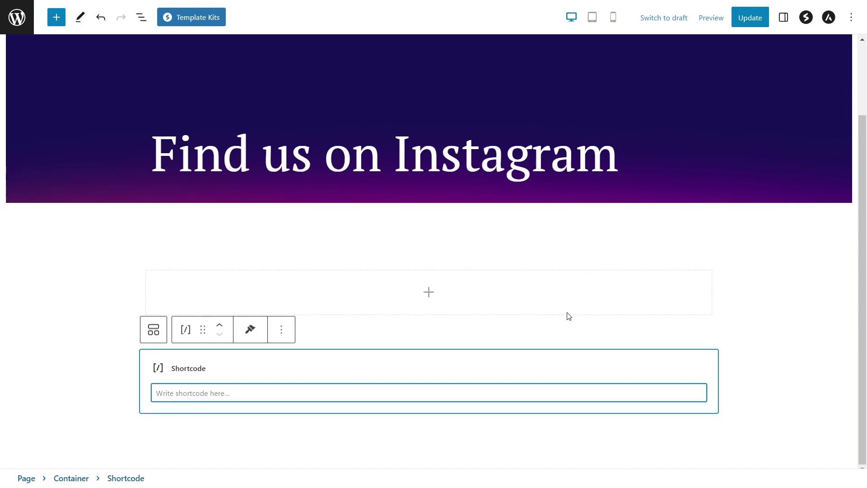
key("ctrl+v")
left_click(748, 395)
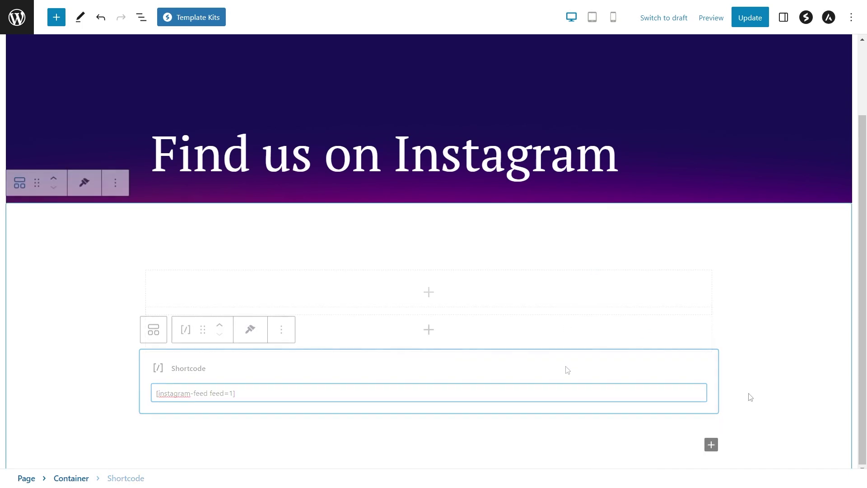
Add an Instagram Feed block to the page and update it
left_click(711, 444)
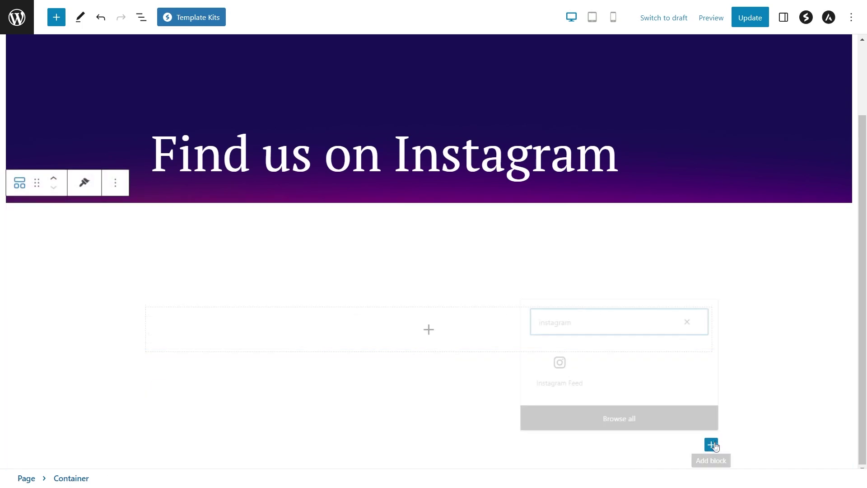
type("instagram")
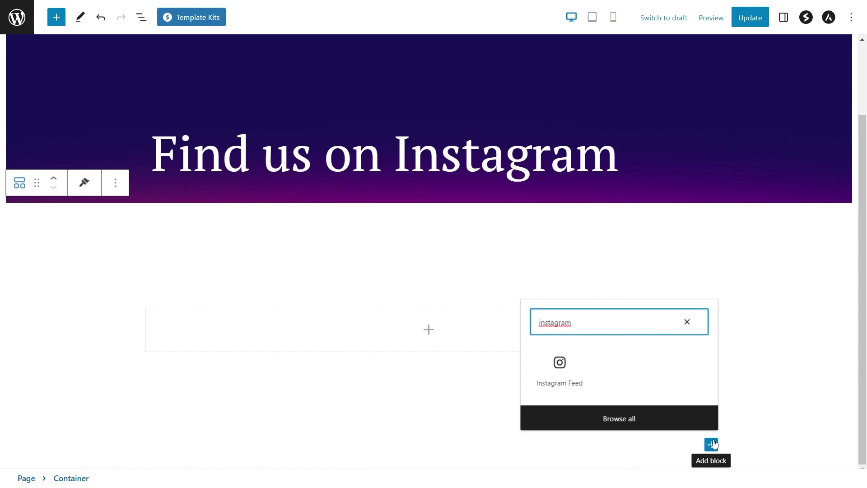
left_click(570, 382)
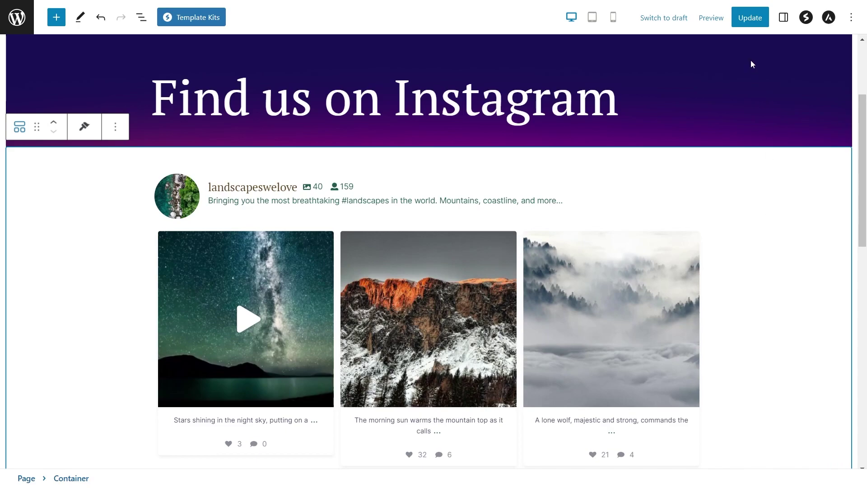
left_click(759, 23)
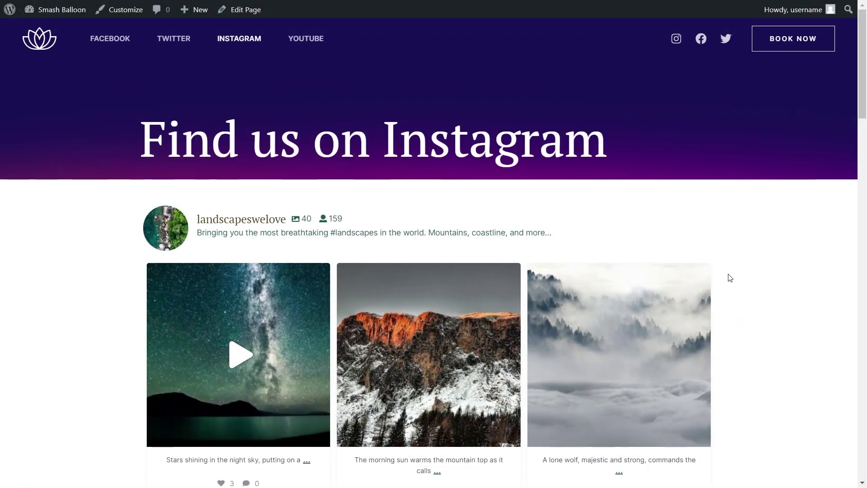
Open the wolf-in-fog post in the live feed's lightbox, then close it
scroll(731, 311, "down", 3)
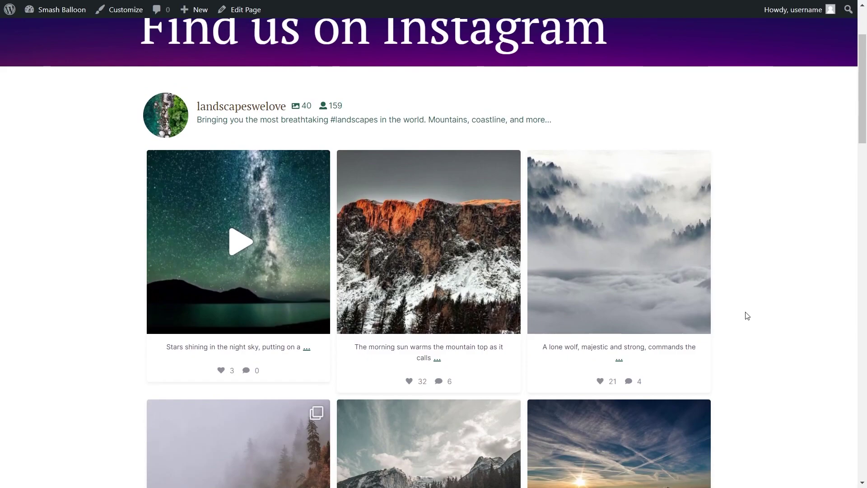
left_click(625, 270)
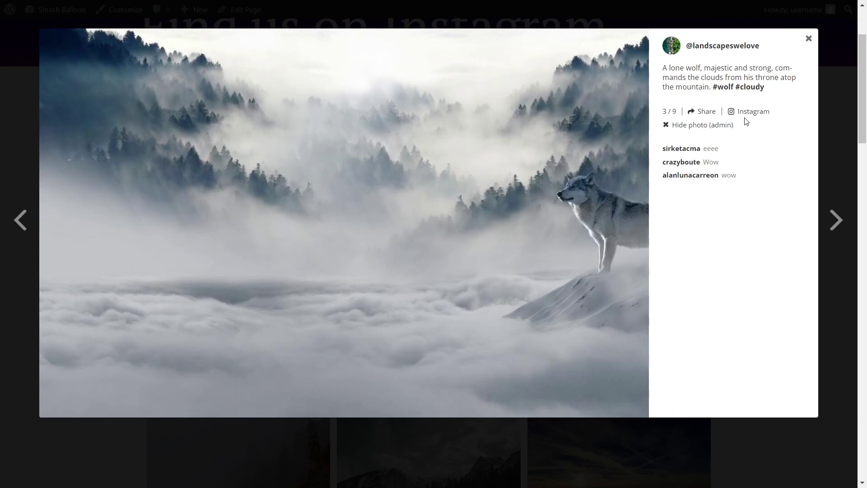
key("Escape")
Load more Instagram posts into the live feed grid and browse them
scroll(776, 172, "down", 8)
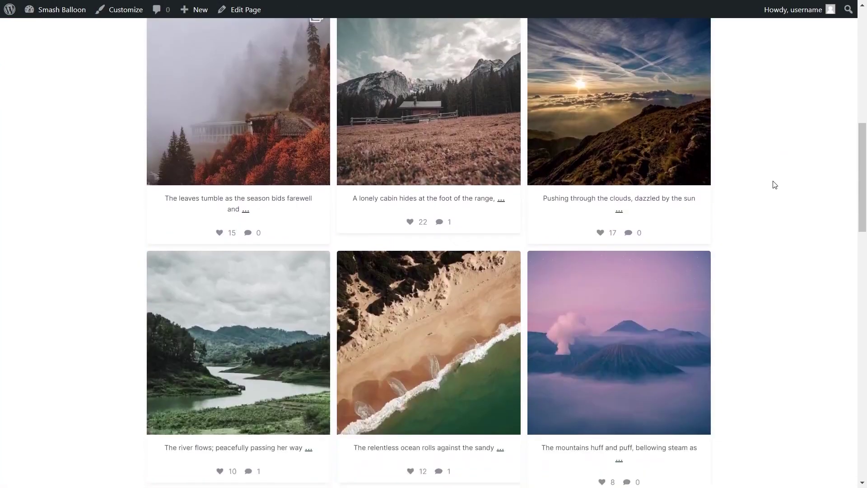
scroll(770, 213, "down", 2)
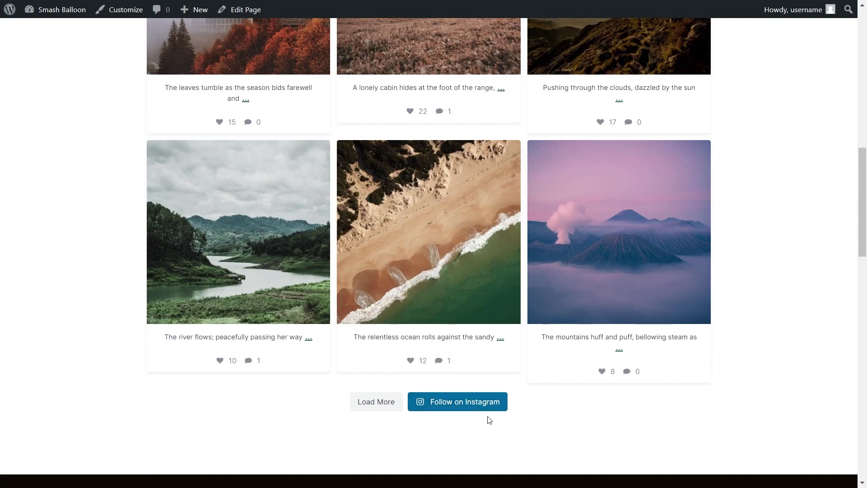
left_click(392, 402)
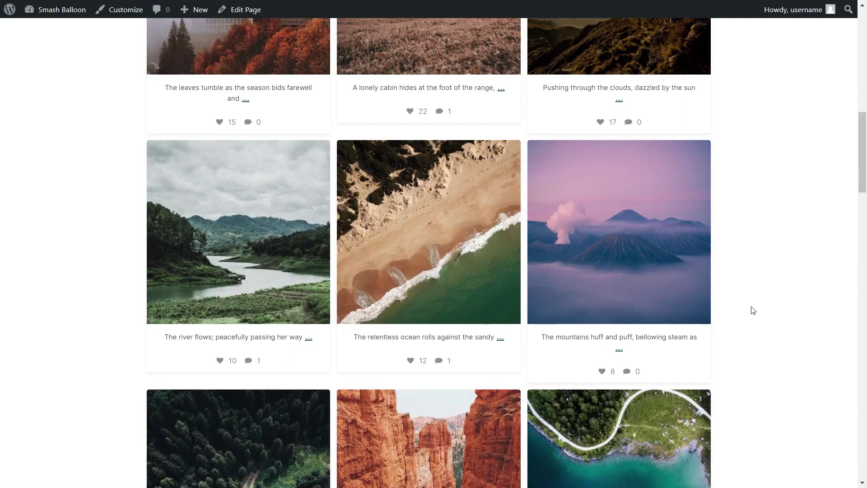
scroll(749, 318, "down", 7)
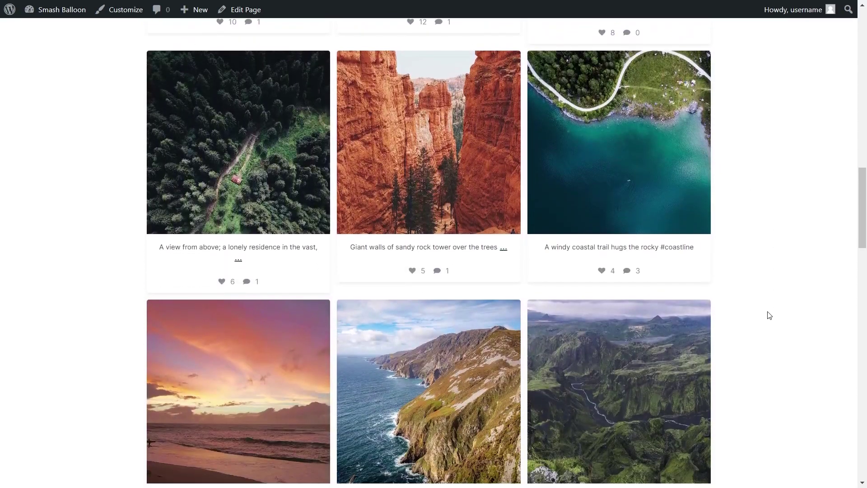
scroll(769, 315, "down", 6)
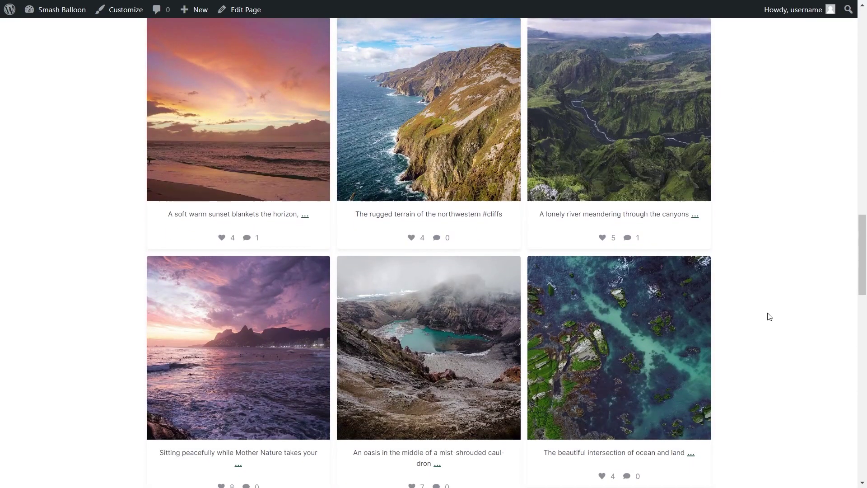
scroll(769, 316, "up", 20)
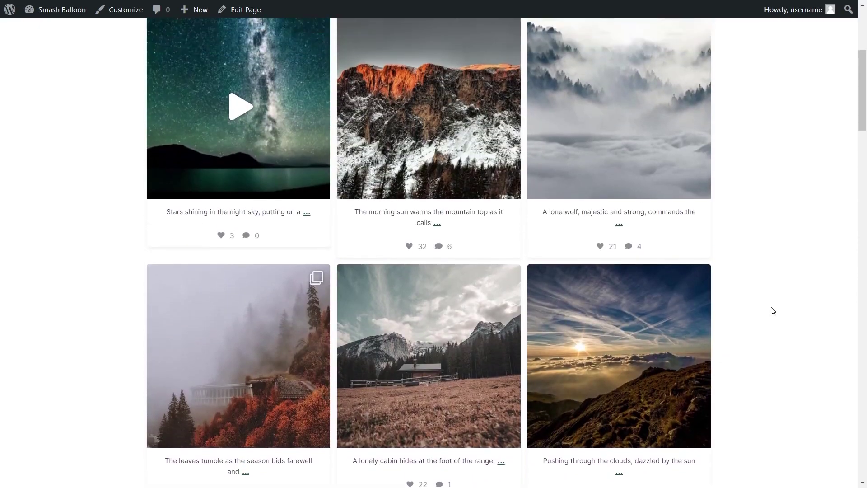
scroll(772, 310, "up", 6)
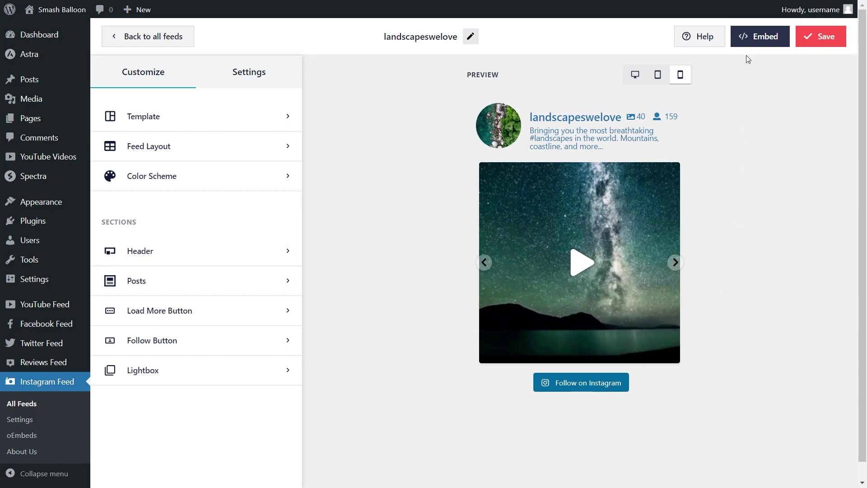
Copy the feed shortcode and choose to add the feed to a widget
left_click(749, 43)
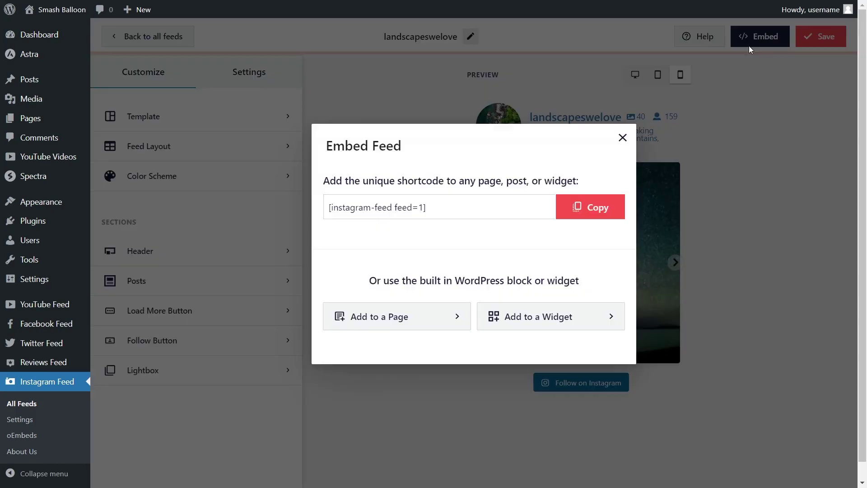
left_click(586, 208)
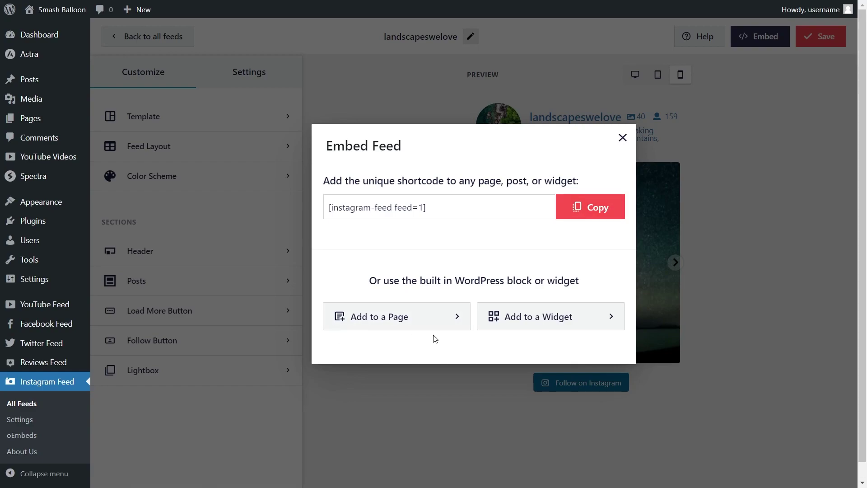
left_click(553, 324)
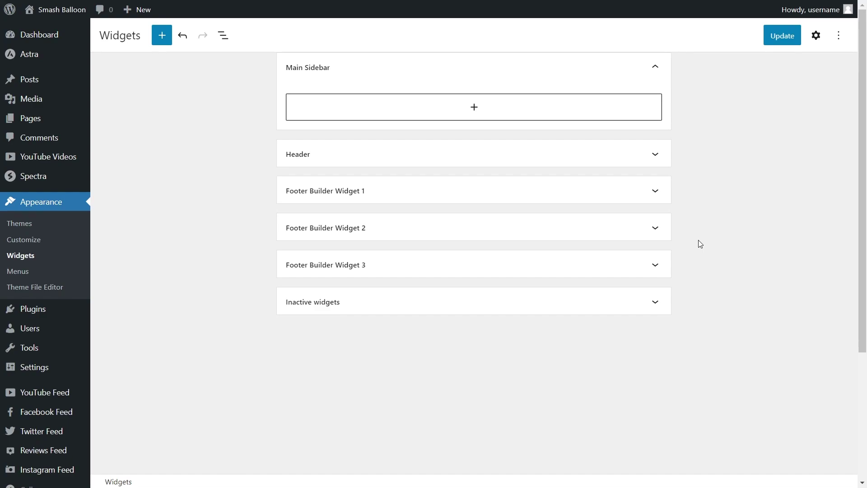
Add an Instagram Feed block to Main Sidebar and save the widgets
left_click(474, 109)
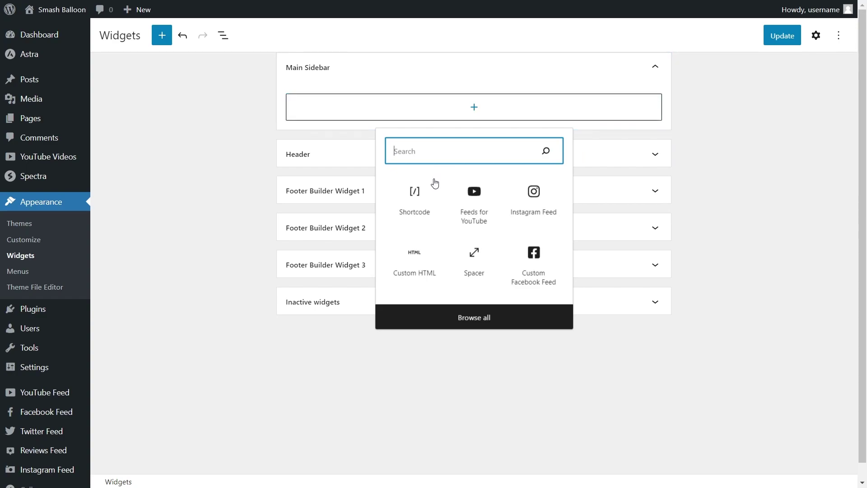
left_click(540, 214)
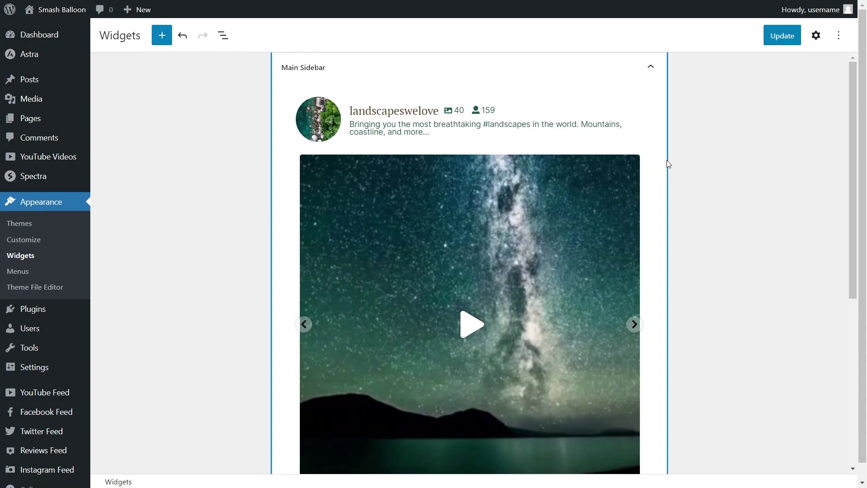
left_click(771, 38)
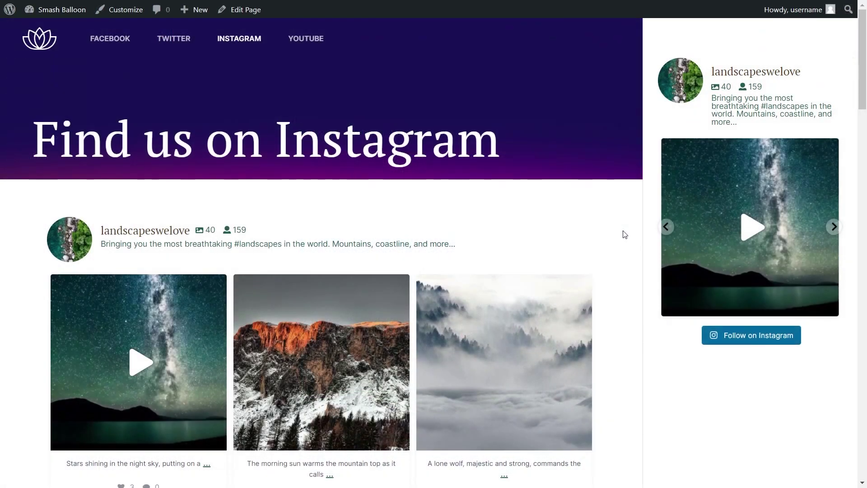
Advance the sidebar Instagram carousel three posts, past the starry-sky video to the foggy autumn forest photos
scroll(624, 235, "down", 3)
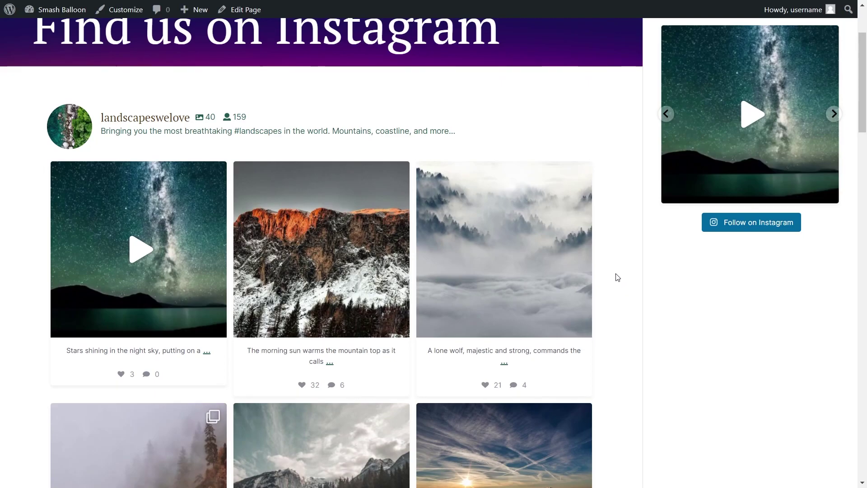
scroll(616, 300, "down", 3)
scroll(616, 301, "up", 6)
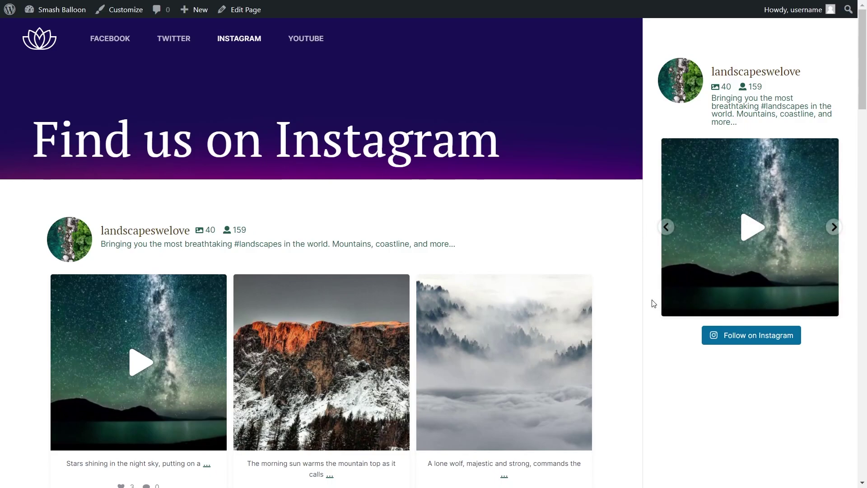
left_click(833, 227)
left_click(834, 227)
left_click(834, 227)
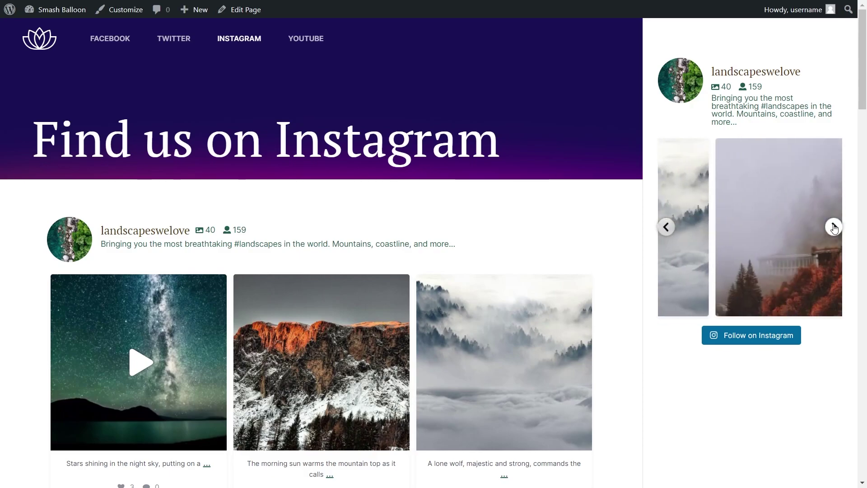